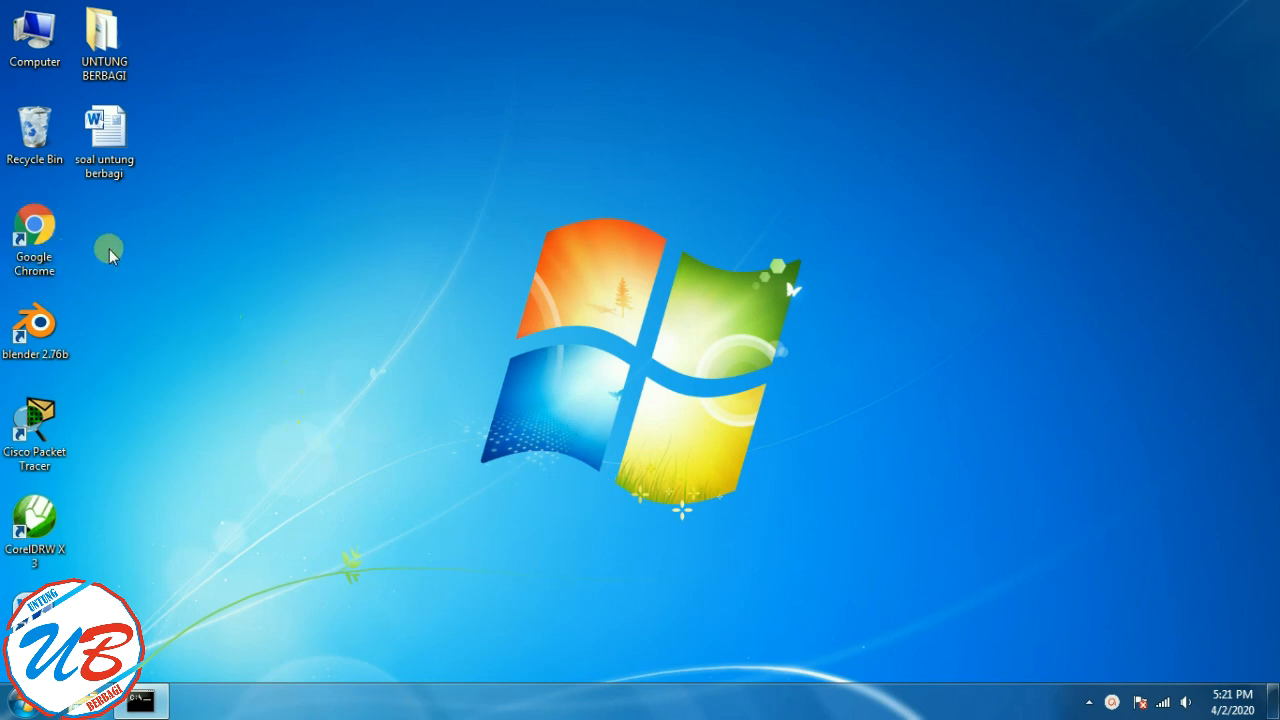
- Launch Google Chrome and search for 'GOOGL' from the address bar
double_click(40, 228)
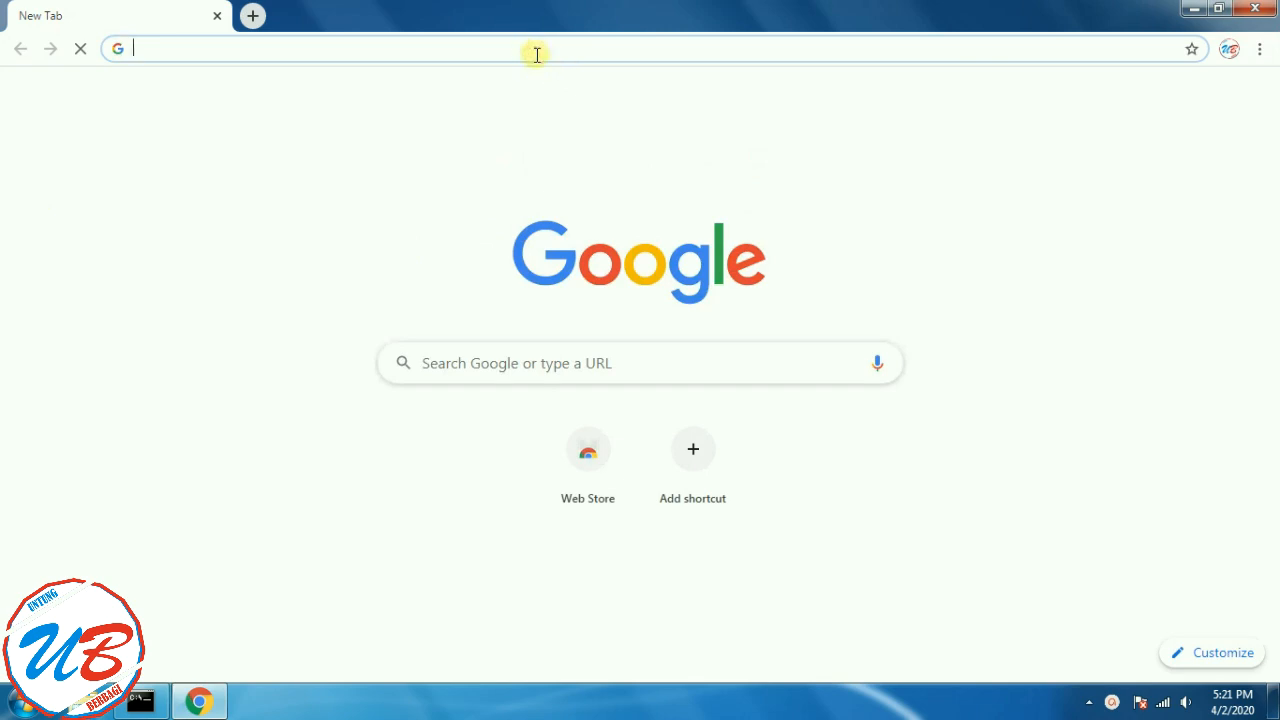
text(GOOGL)
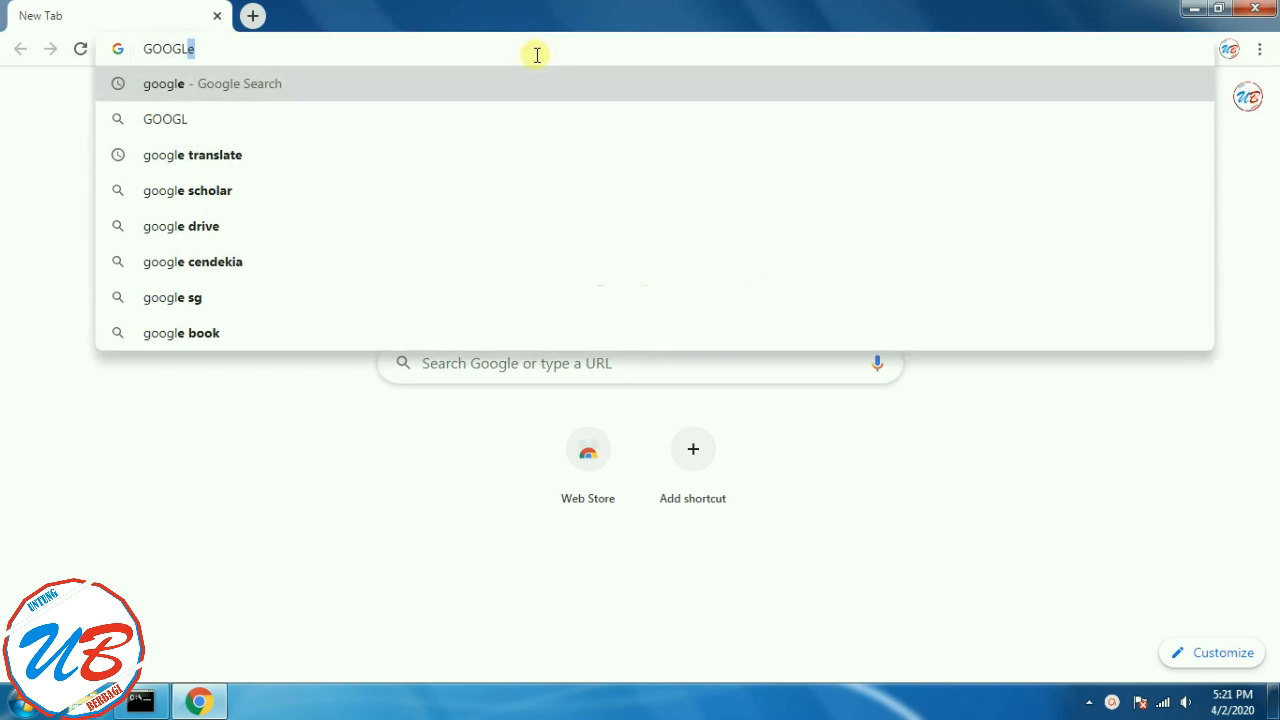
key(Return)
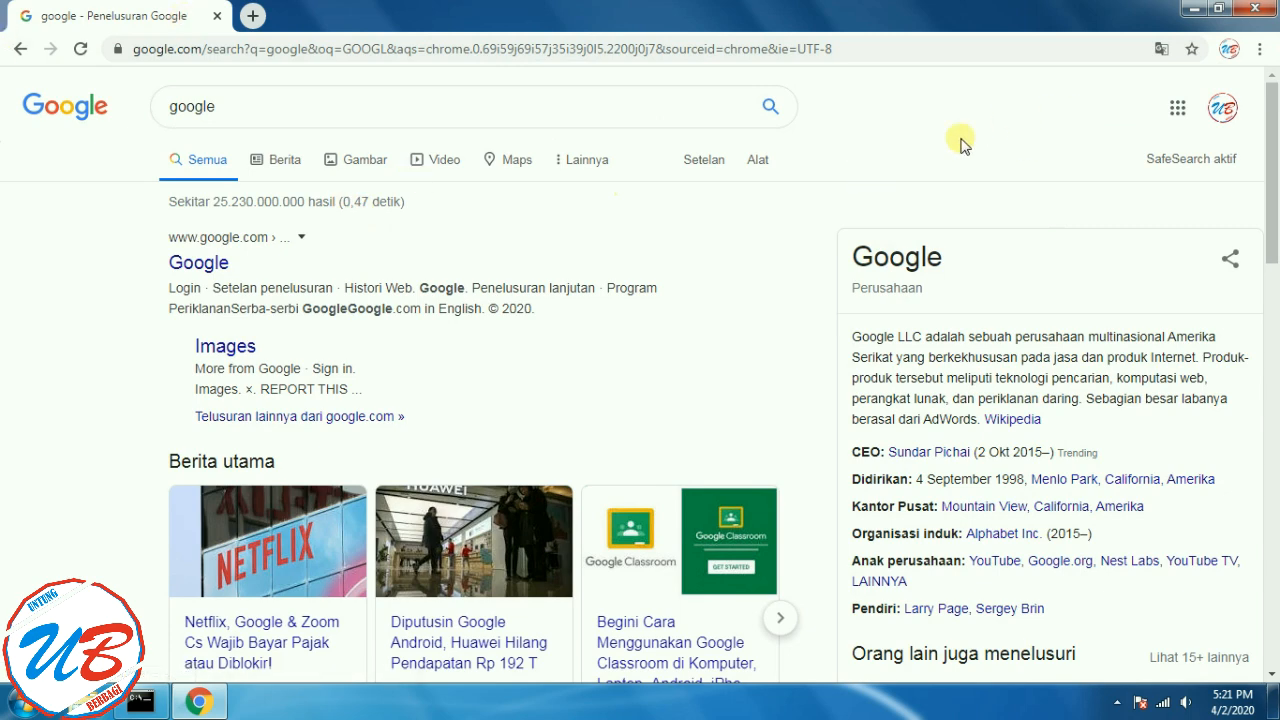
- Open the Google apps panel and scroll through it to find Gmail
click(1177, 112)
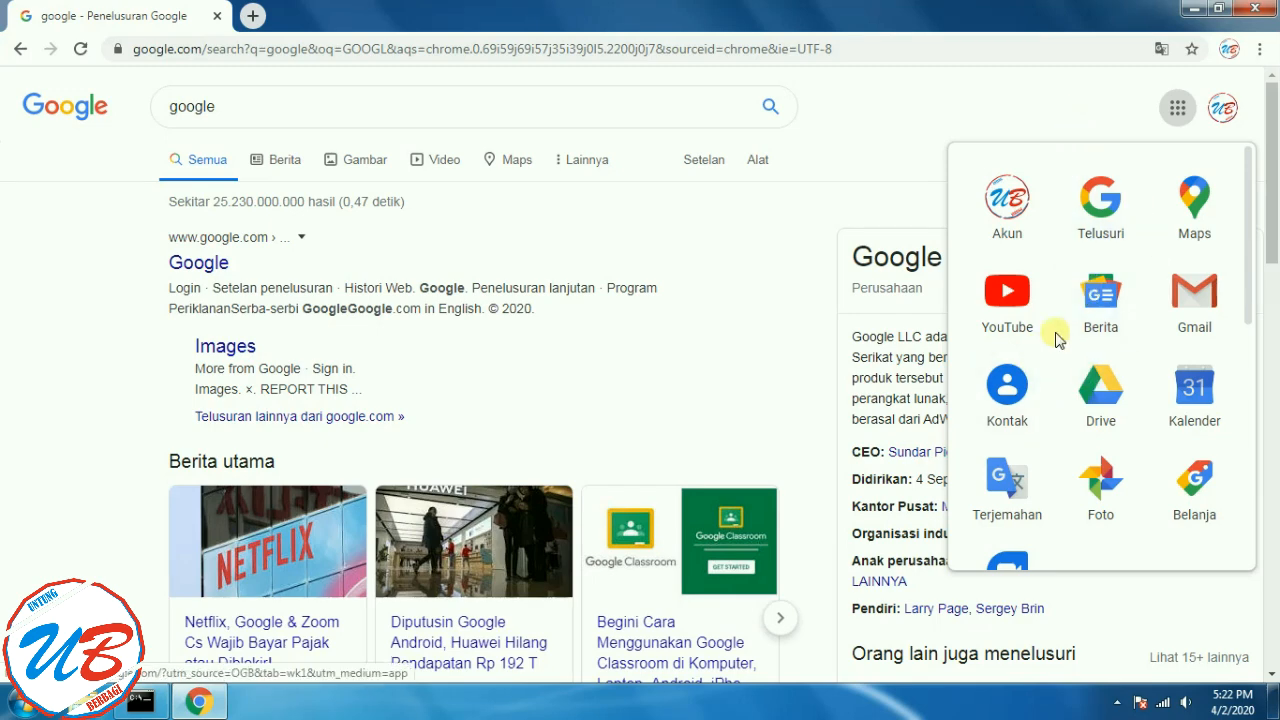
scroll(1100, 345, down, 5)
scroll(1125, 365, down, 2)
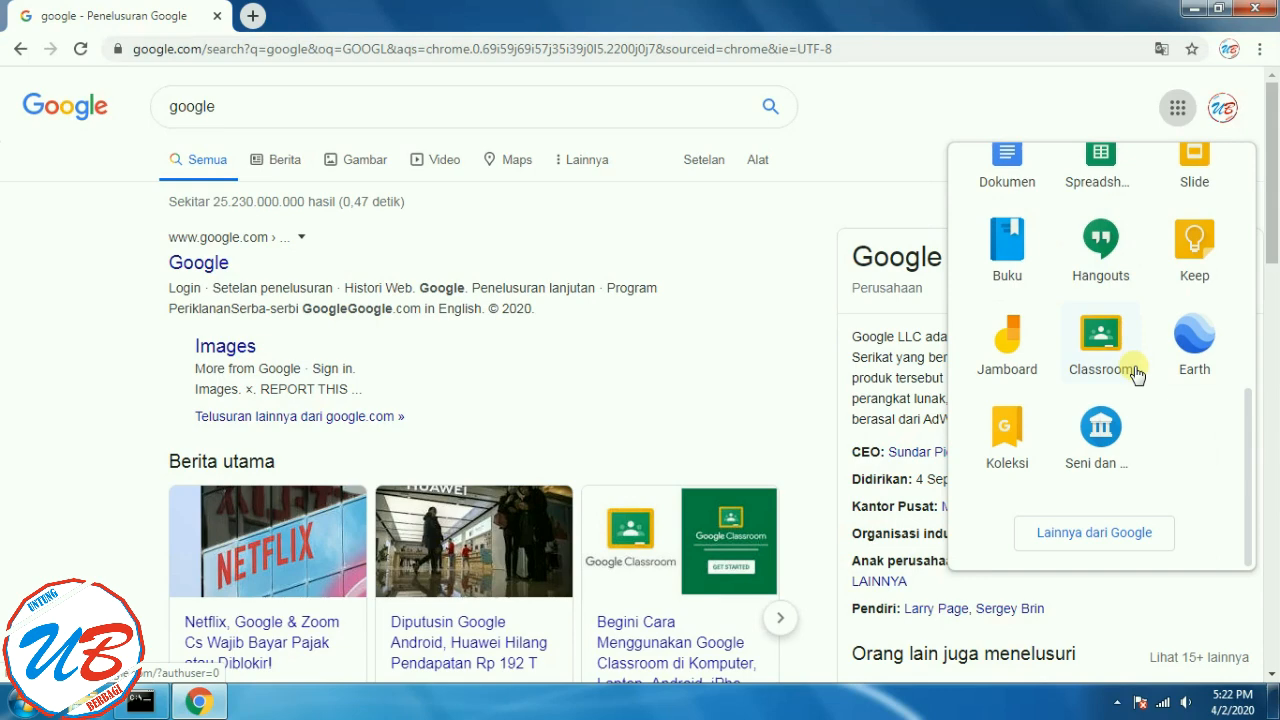
scroll(1165, 372, up, 4)
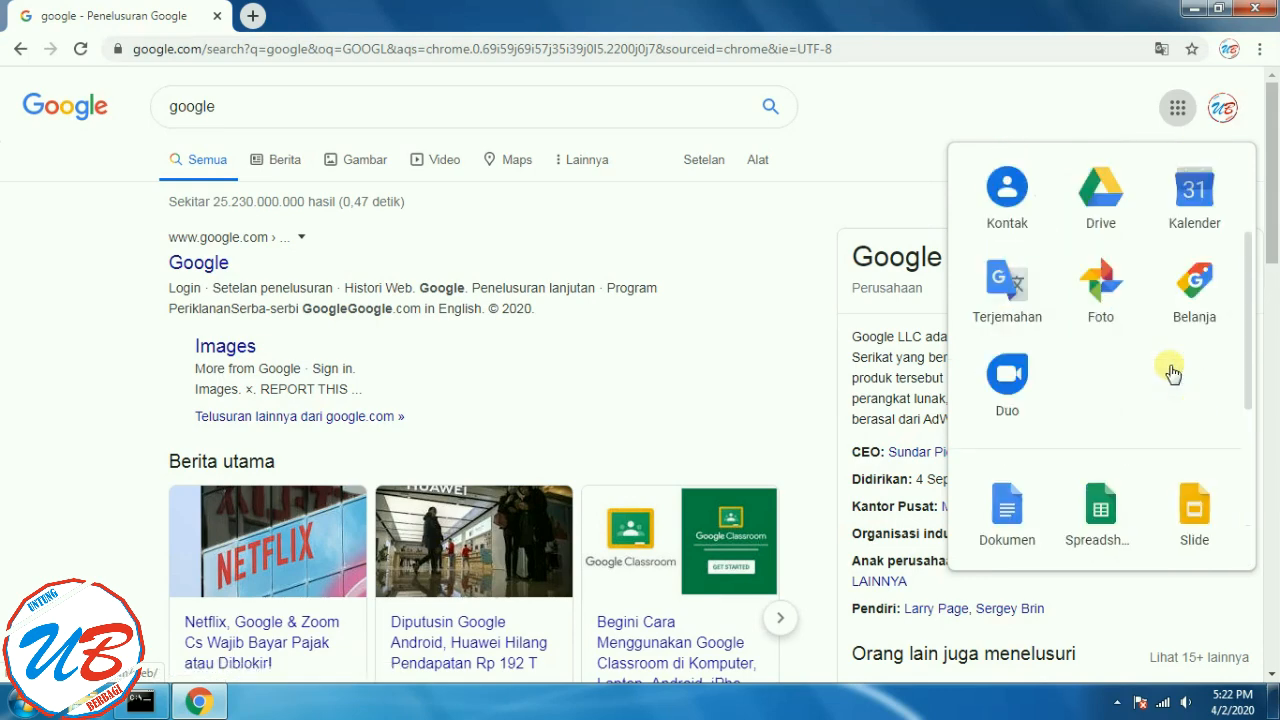
scroll(1172, 370, up, 3)
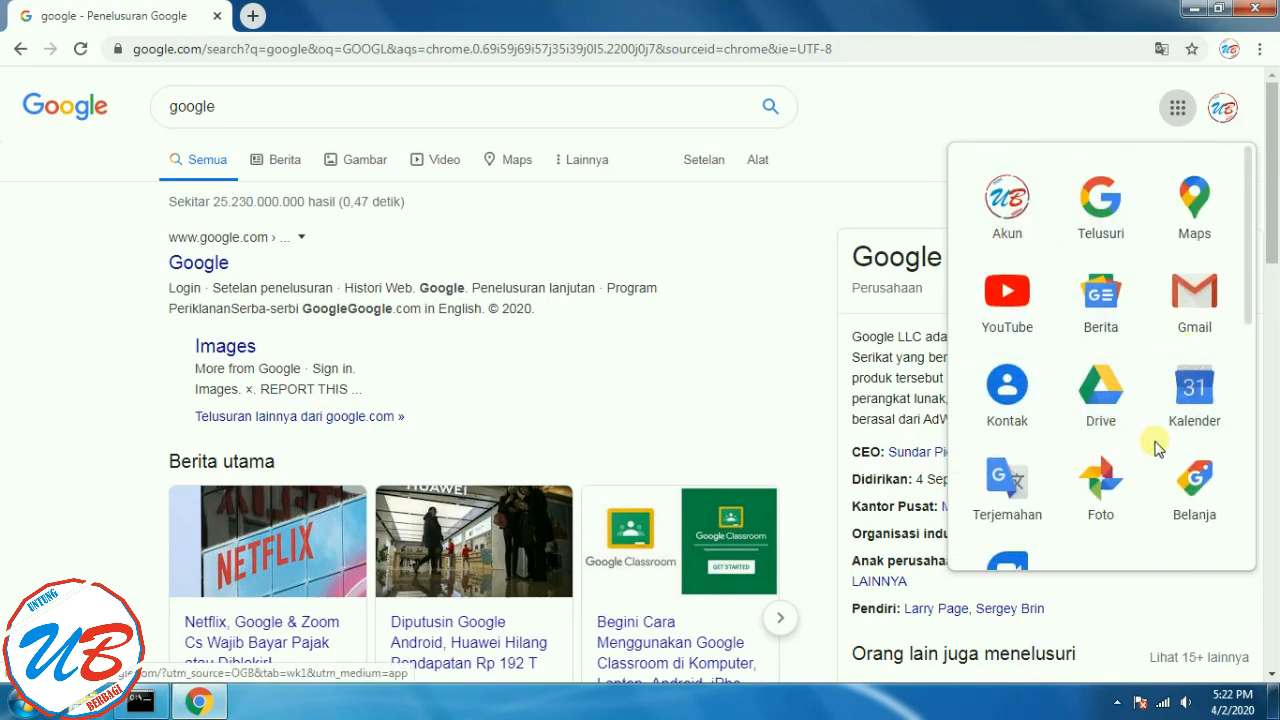
- Open Gmail from the Google apps panel
click(1194, 318)
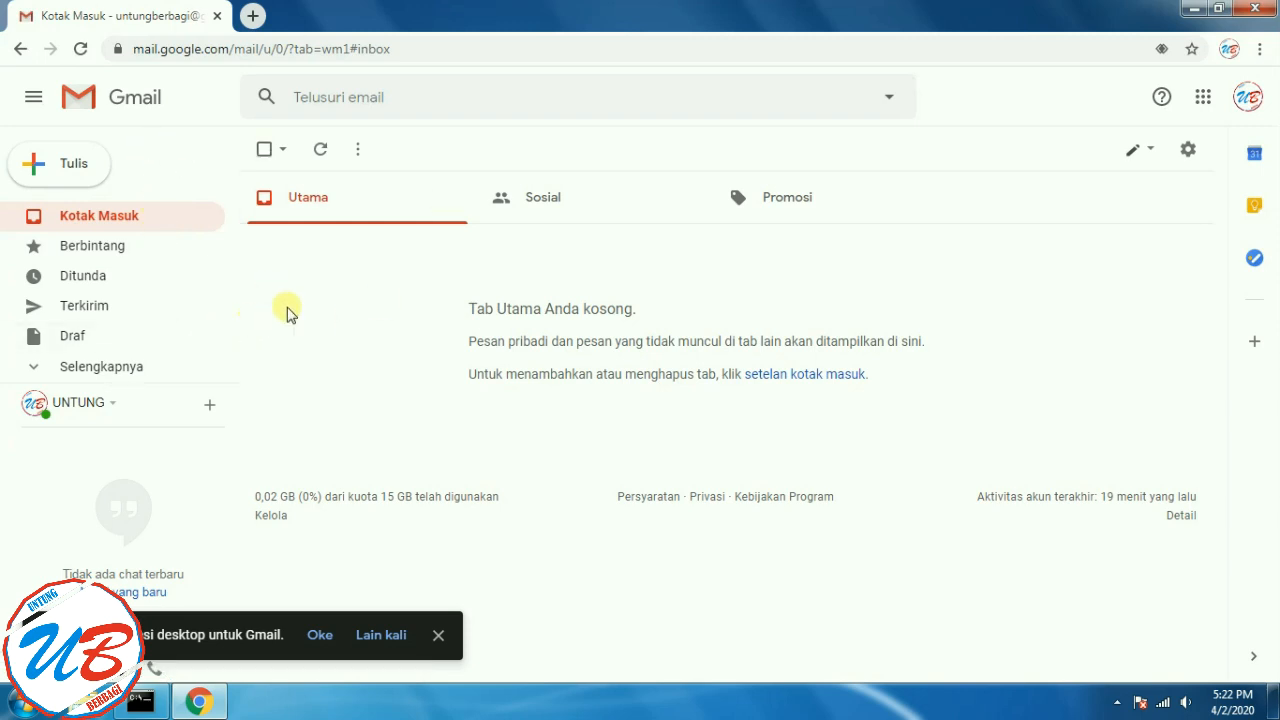
click(70, 172)
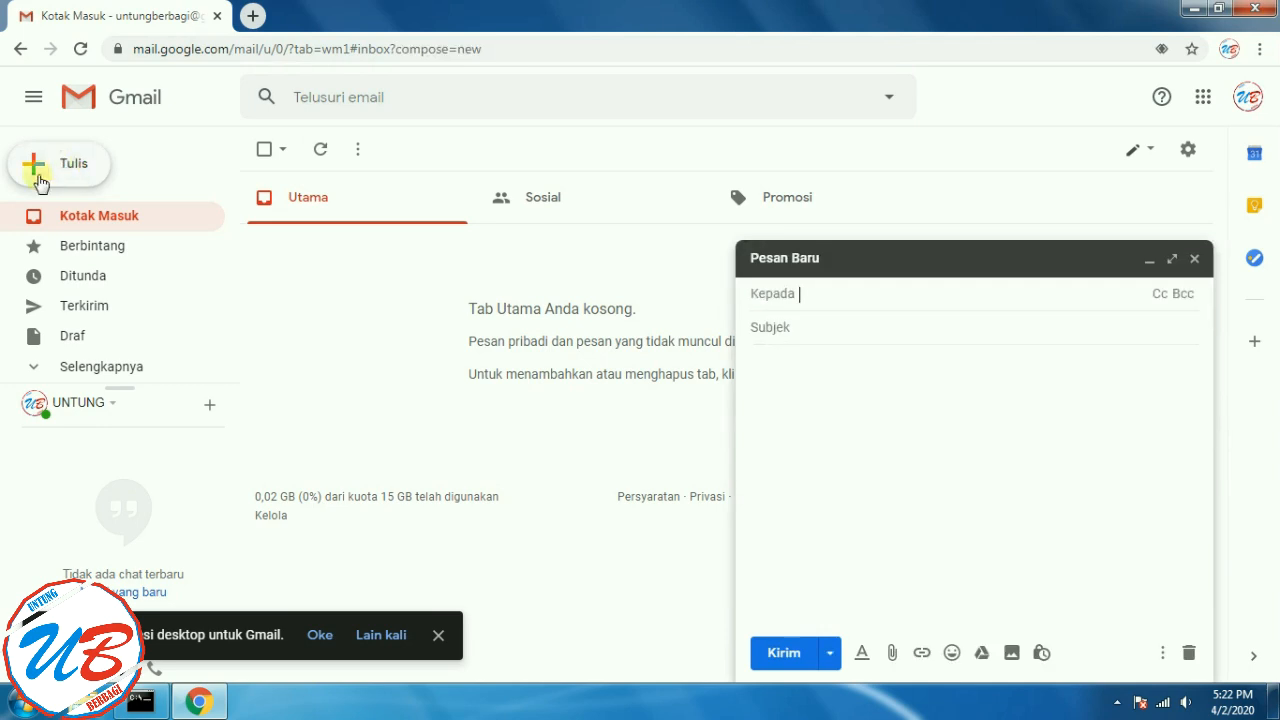
click(1196, 260)
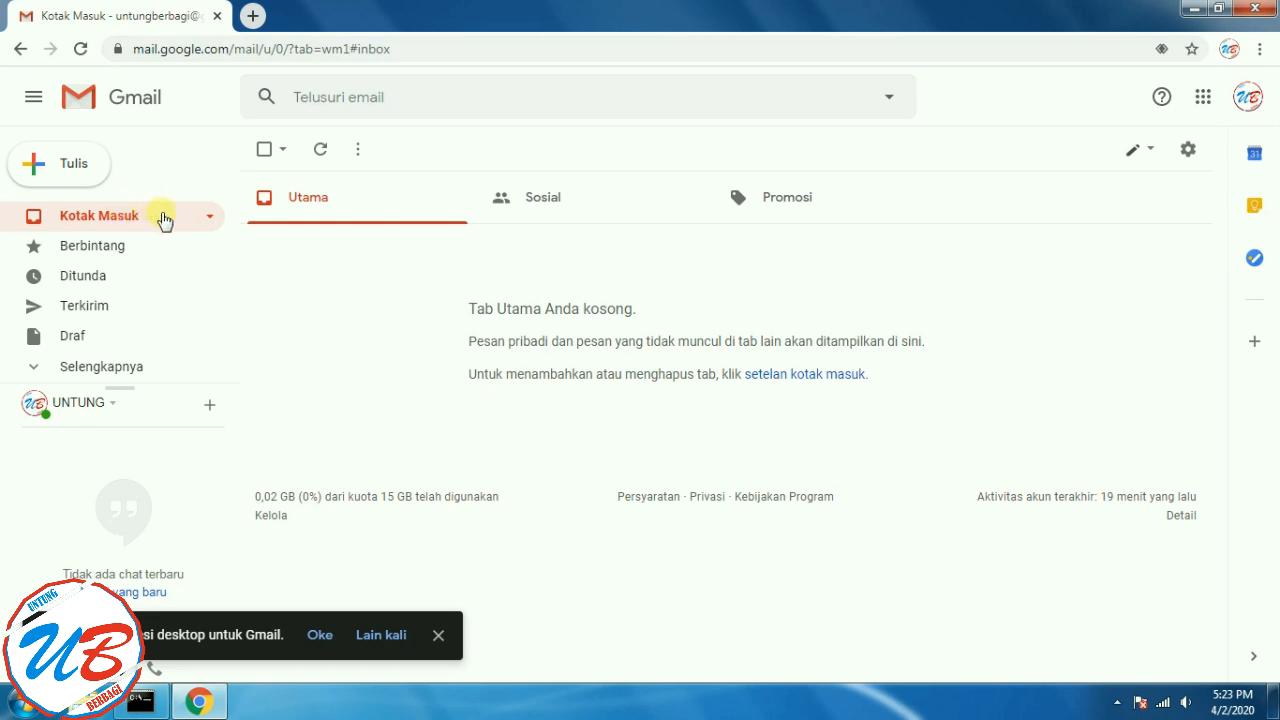
- Browse the Berbintang and Kotak Masuk folders, ending on the empty Ditunda folder
click(118, 252)
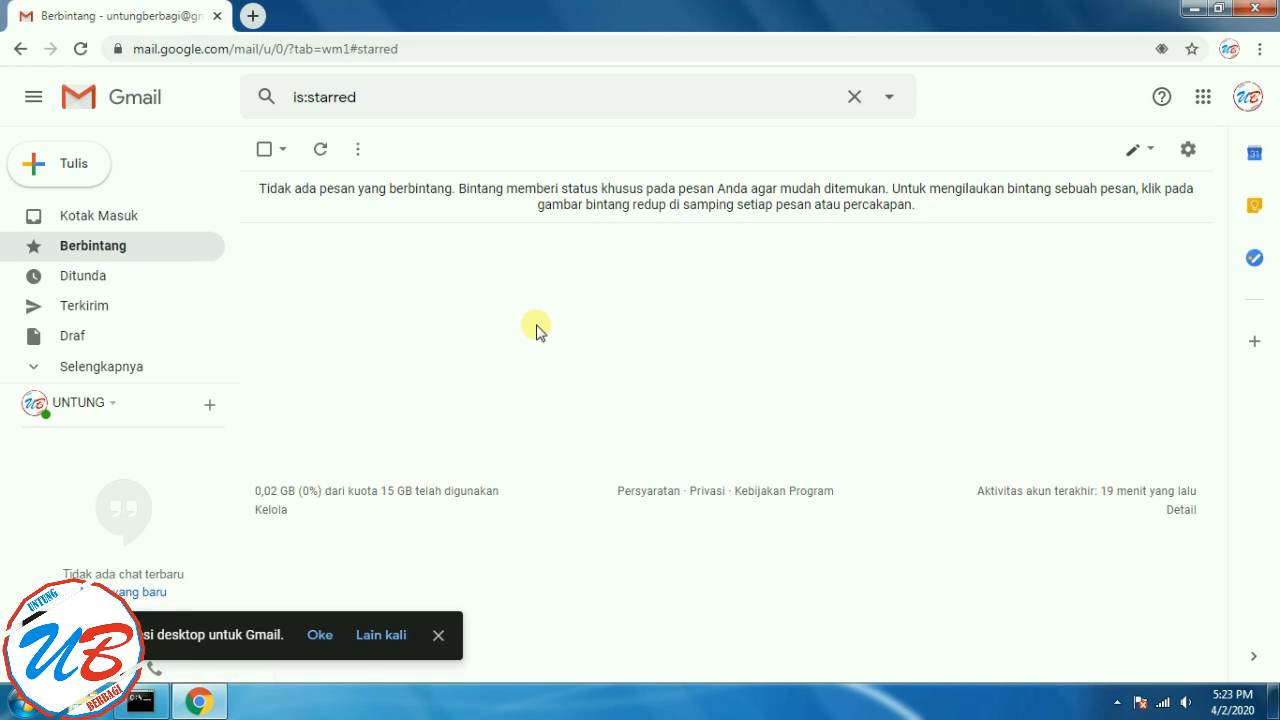
click(100, 215)
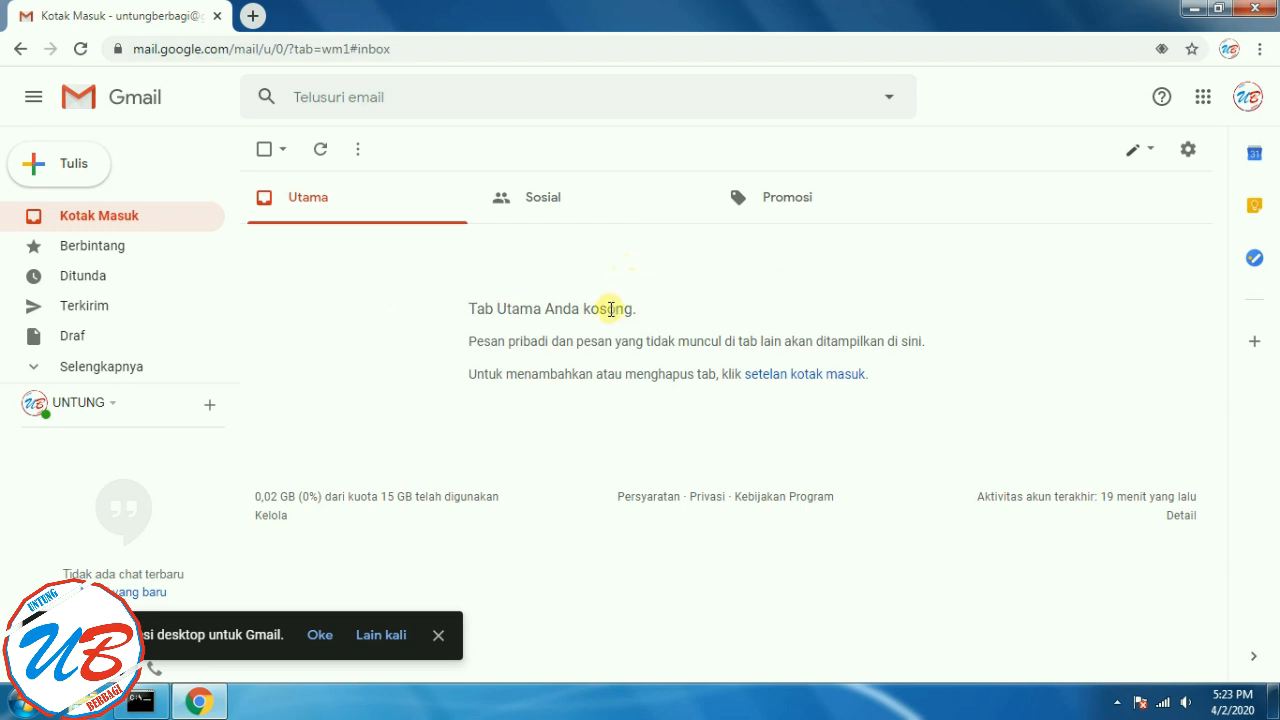
click(110, 255)
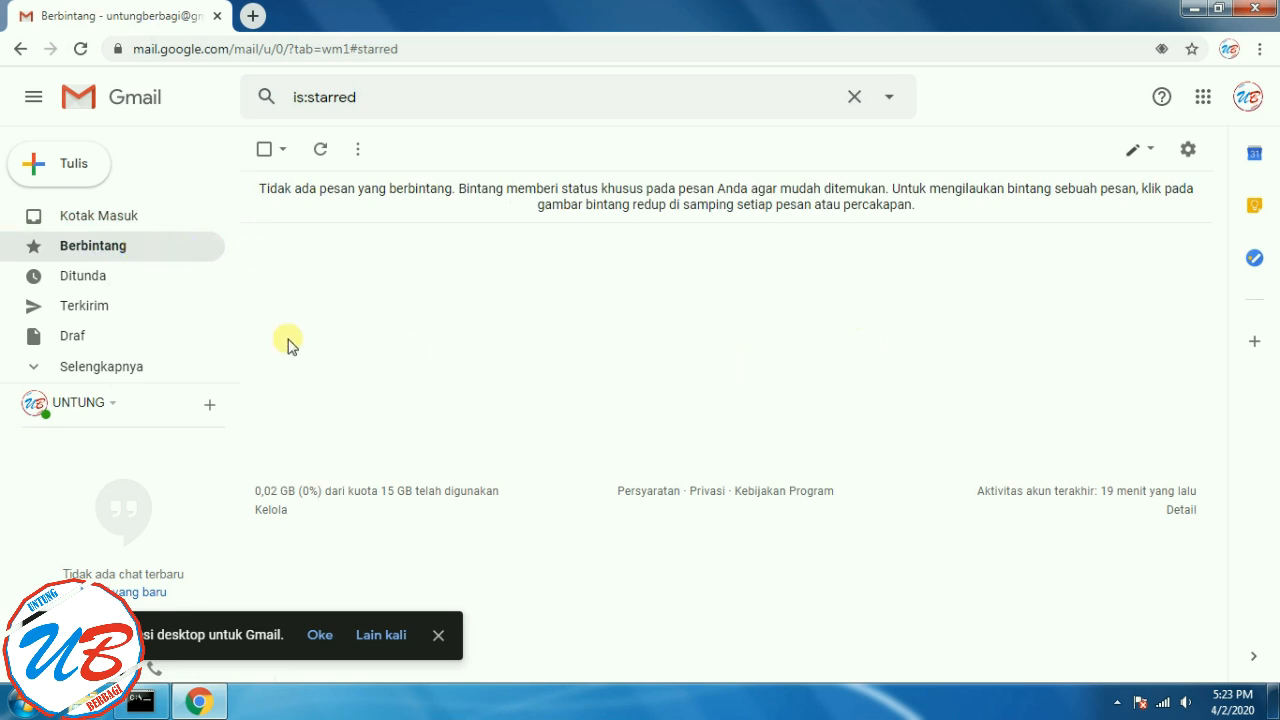
click(67, 280)
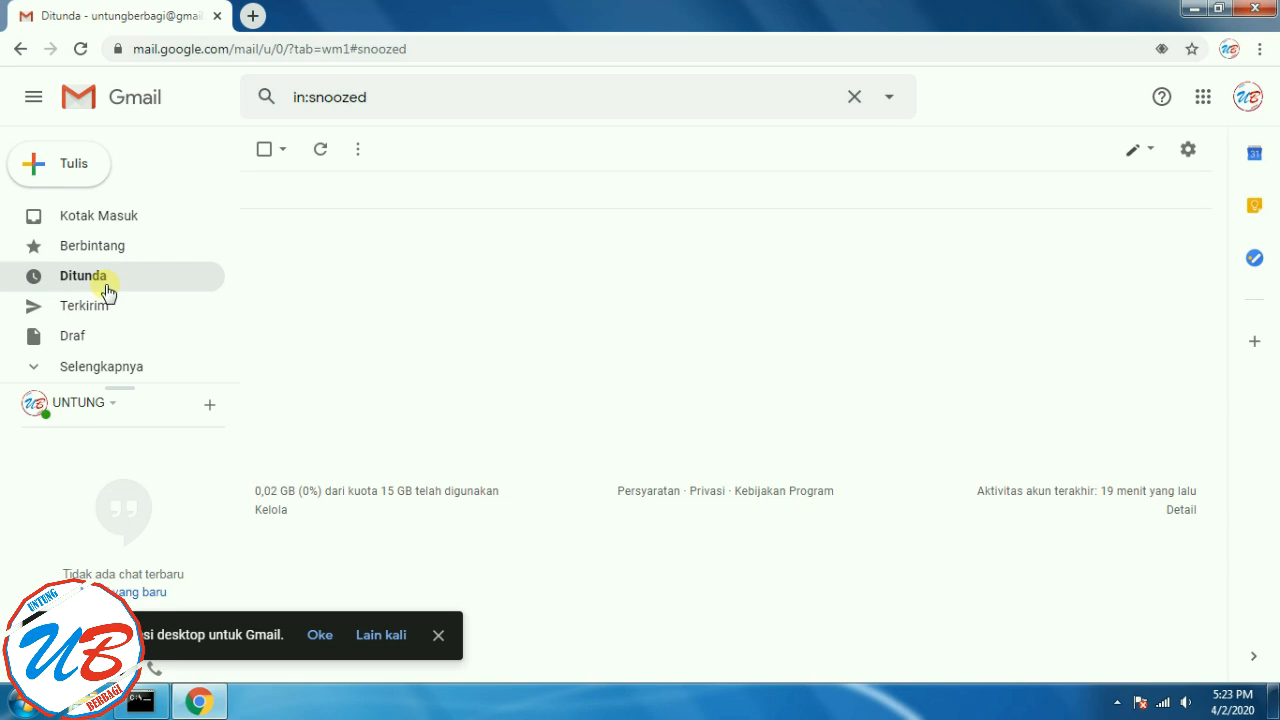
- Dismiss the desktop-app notification and view the empty Terkirim folder
click(440, 634)
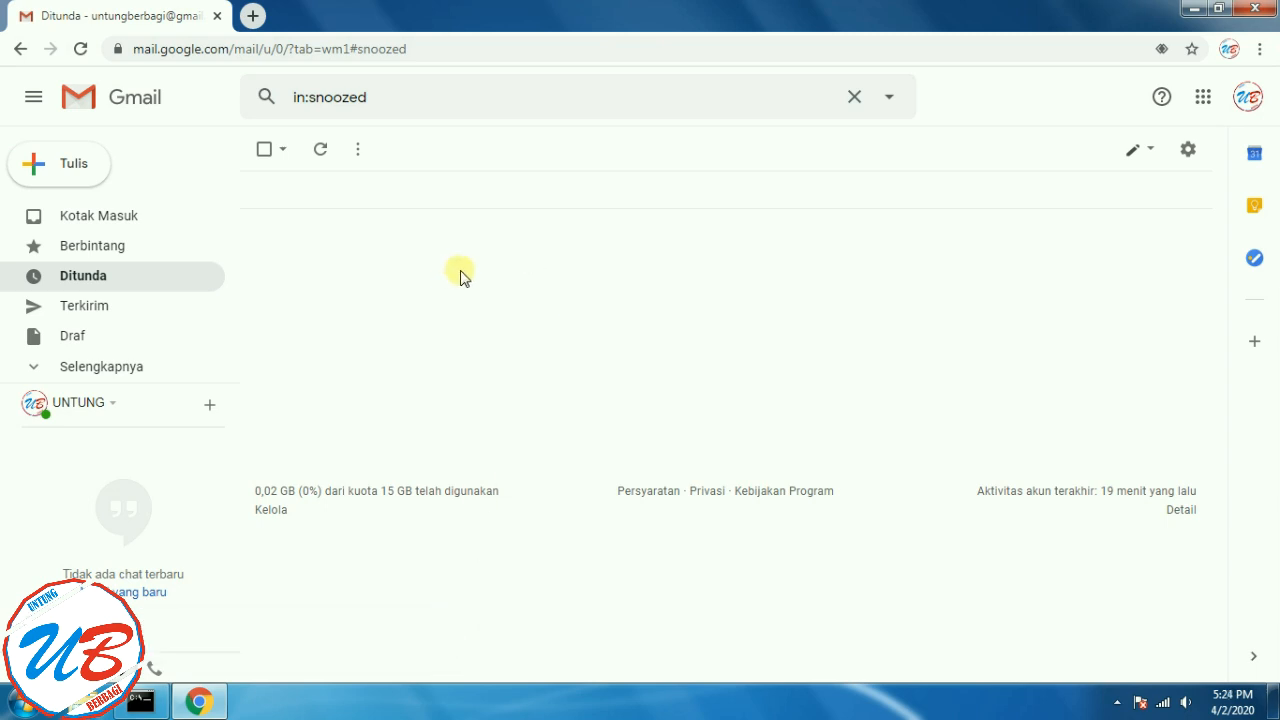
click(105, 278)
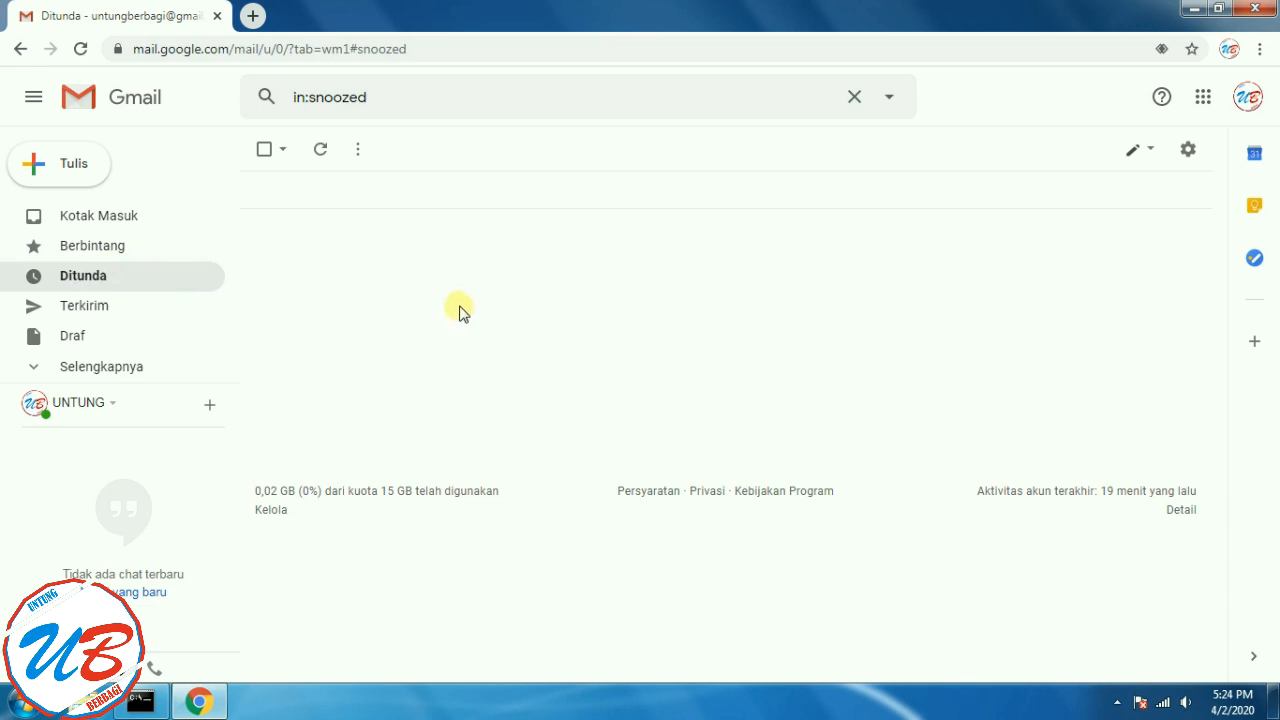
click(118, 315)
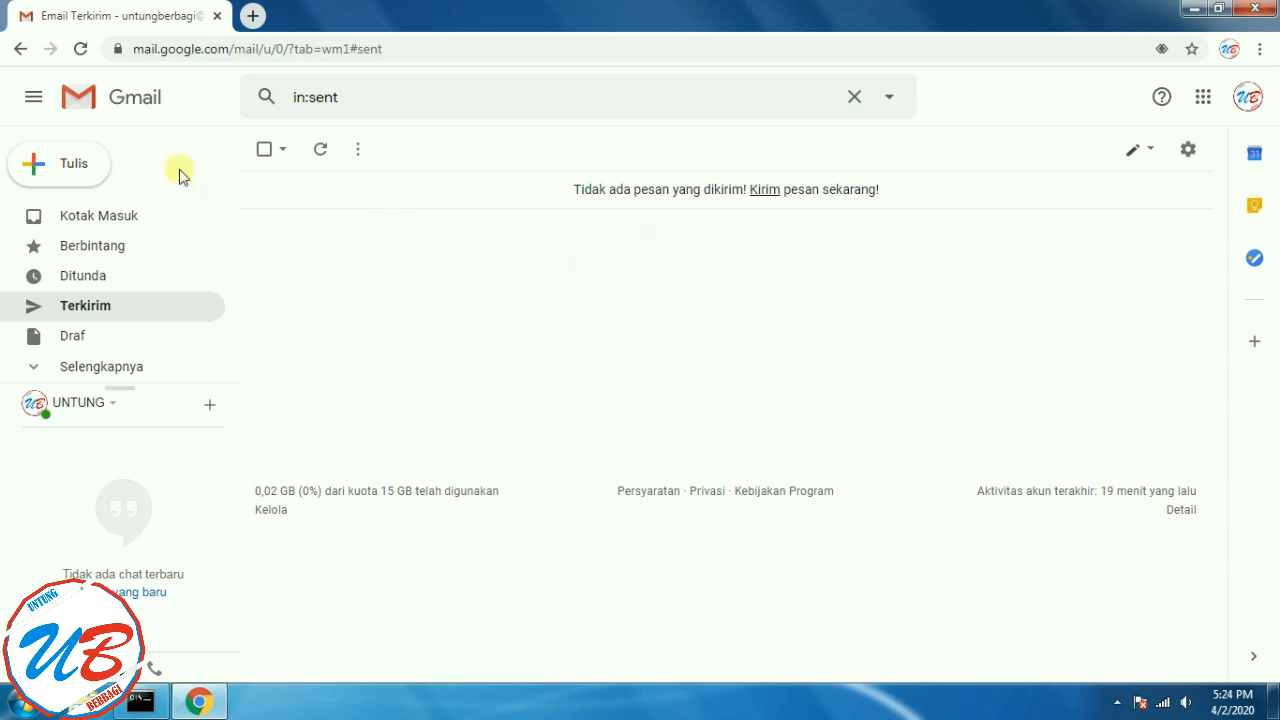
- View the empty Draf folder and expand the sidebar's full label list
click(80, 339)
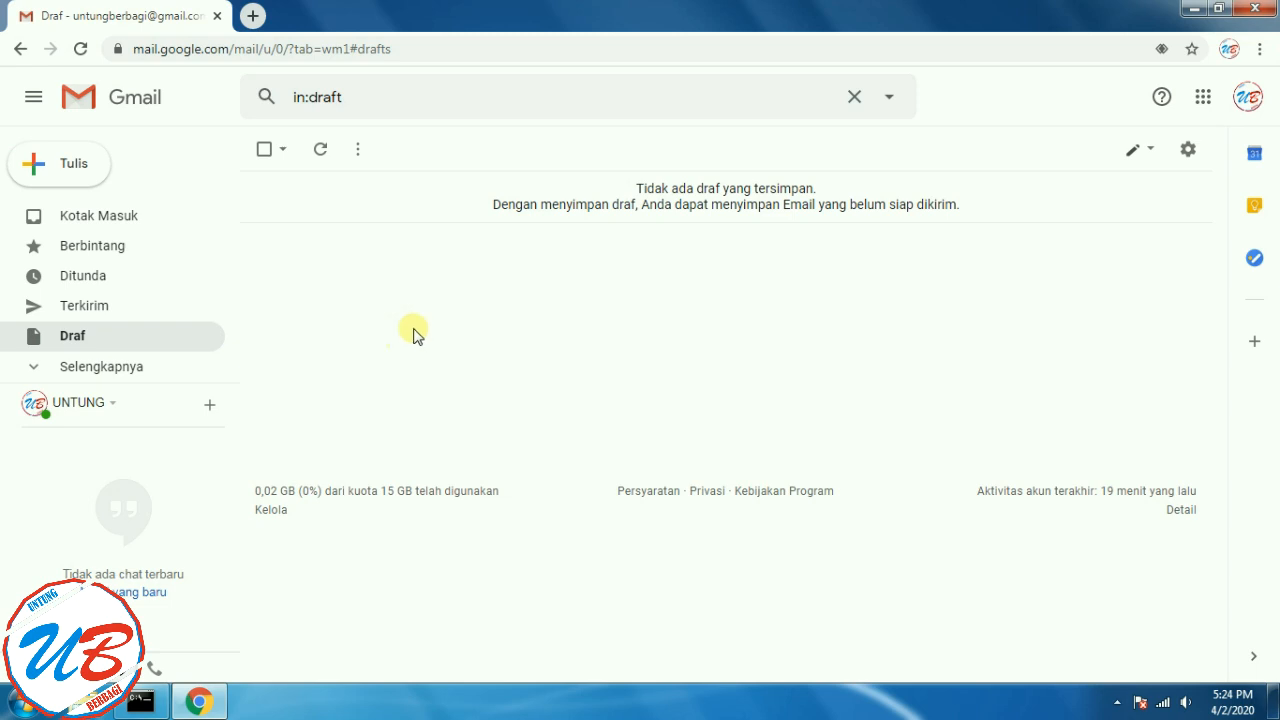
click(50, 370)
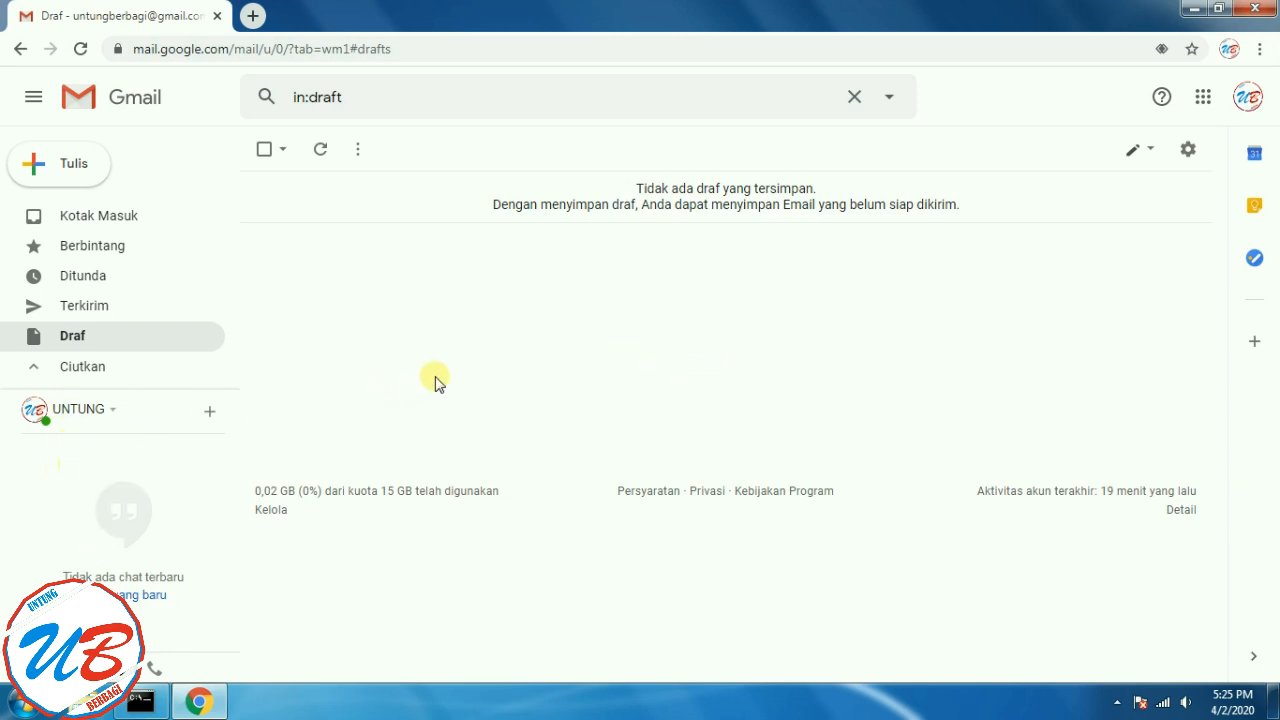
- Return to Kotak Masuk, showing the empty Utama tab
click(118, 216)
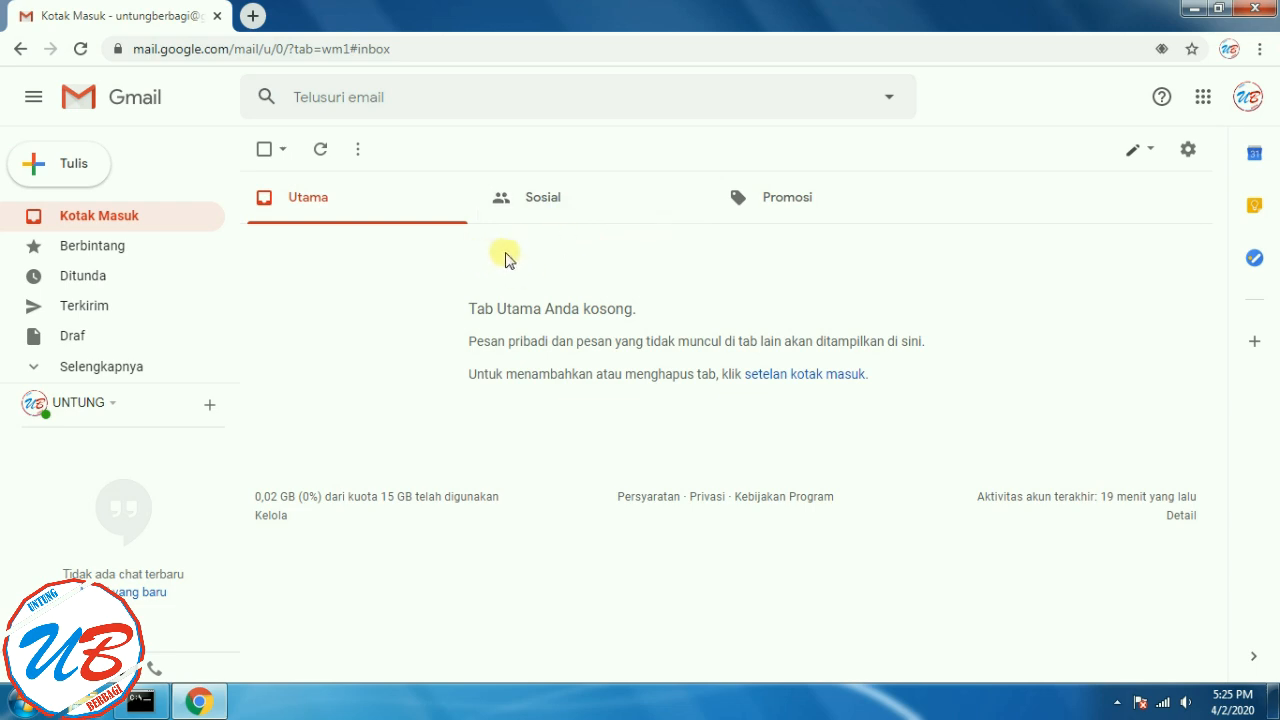
- Show the Sosial category with its three YouTube comment notifications
click(567, 209)
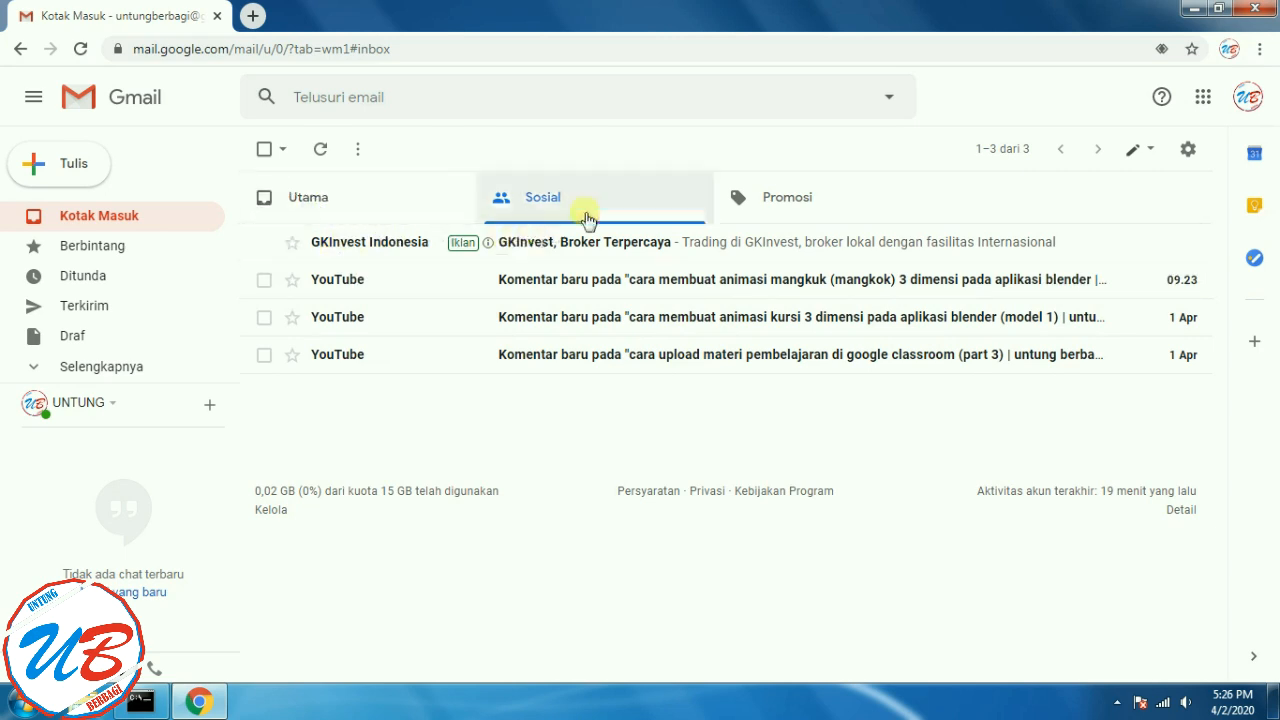
- Check the Promosi category, then start a new message with Tulis
click(834, 206)
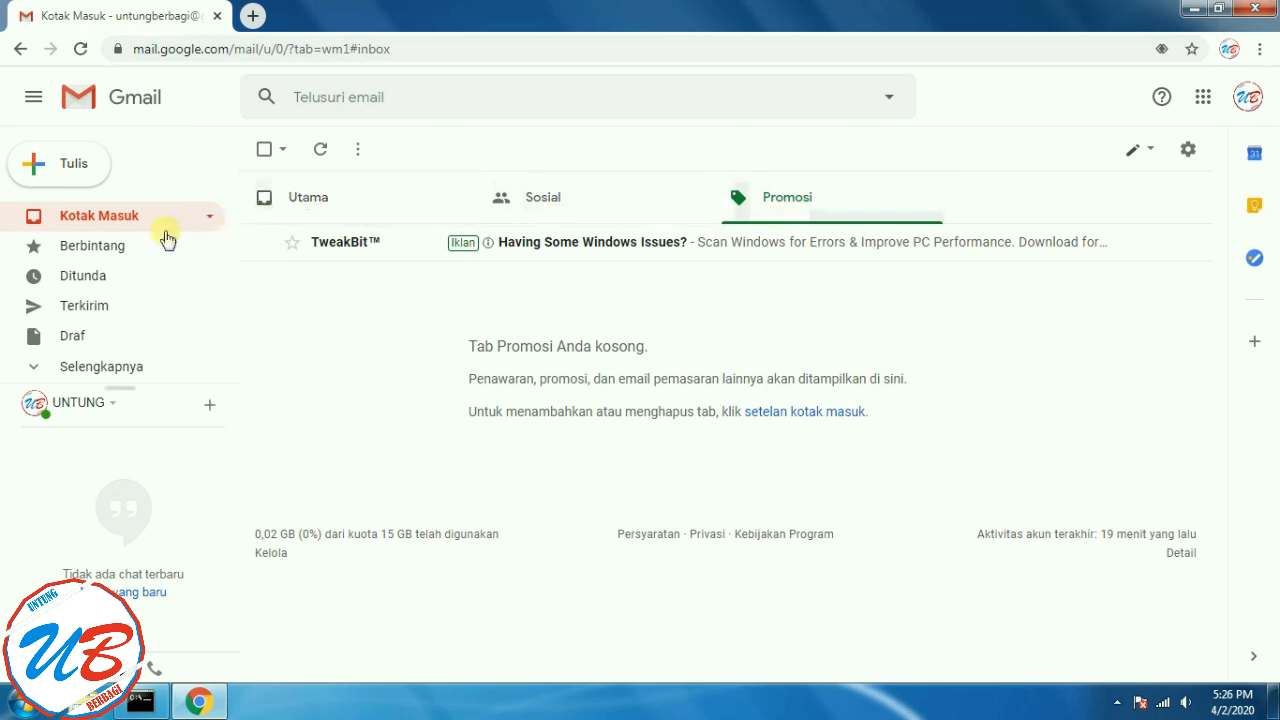
click(312, 199)
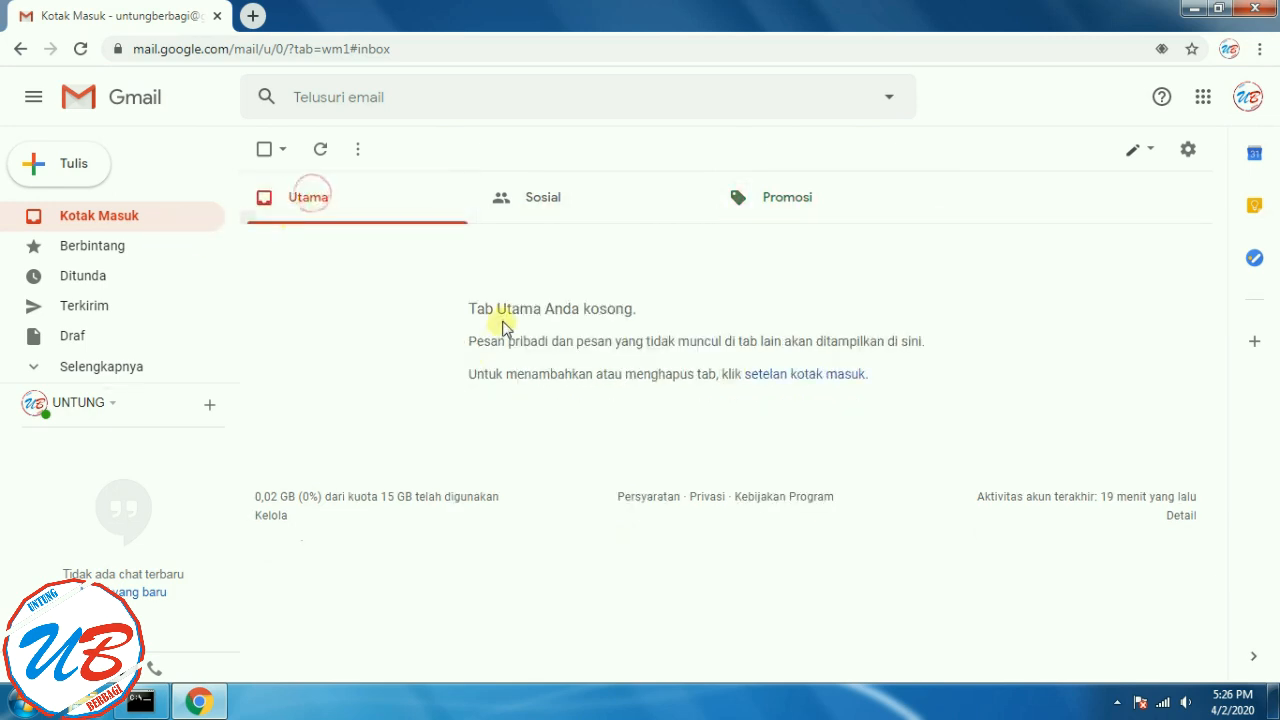
click(830, 212)
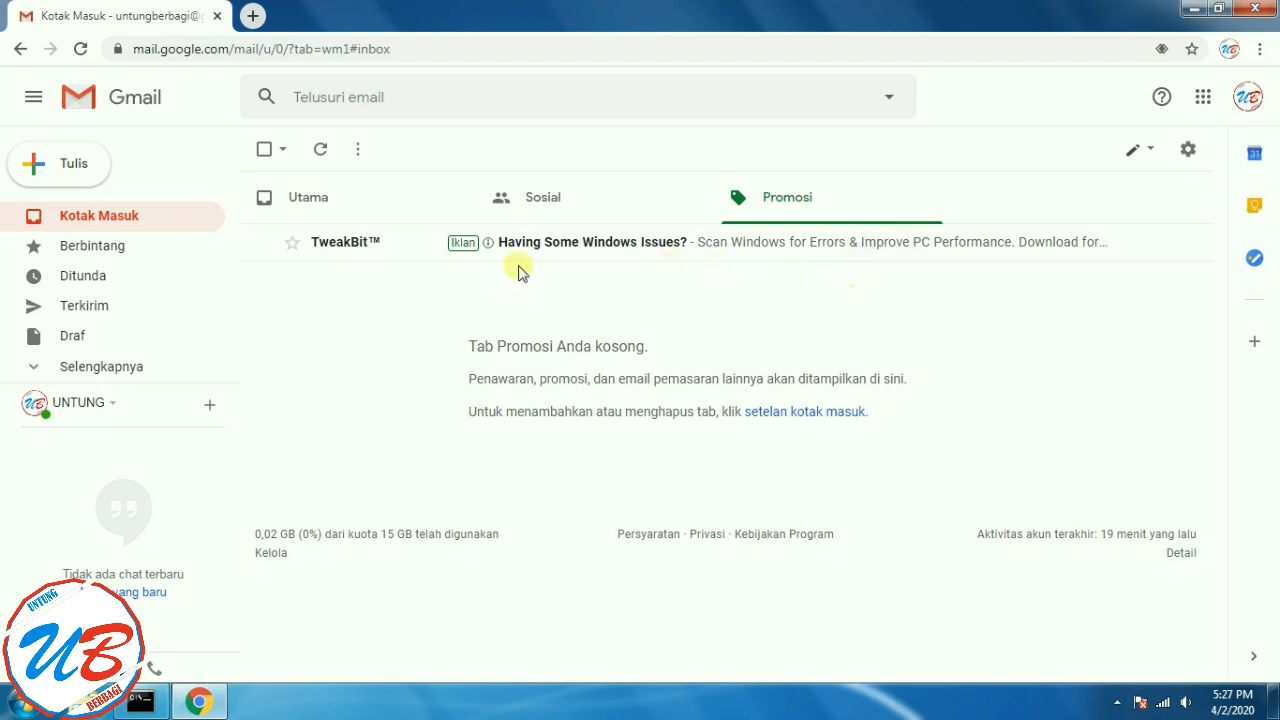
click(40, 167)
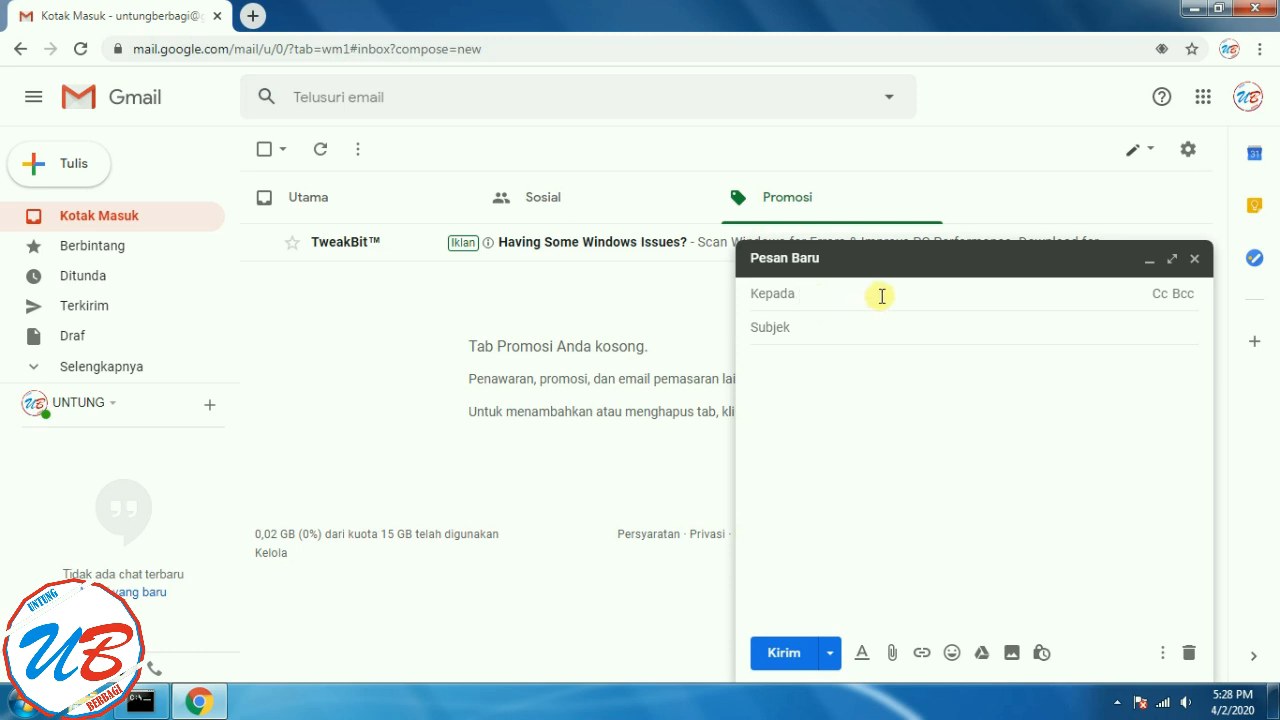
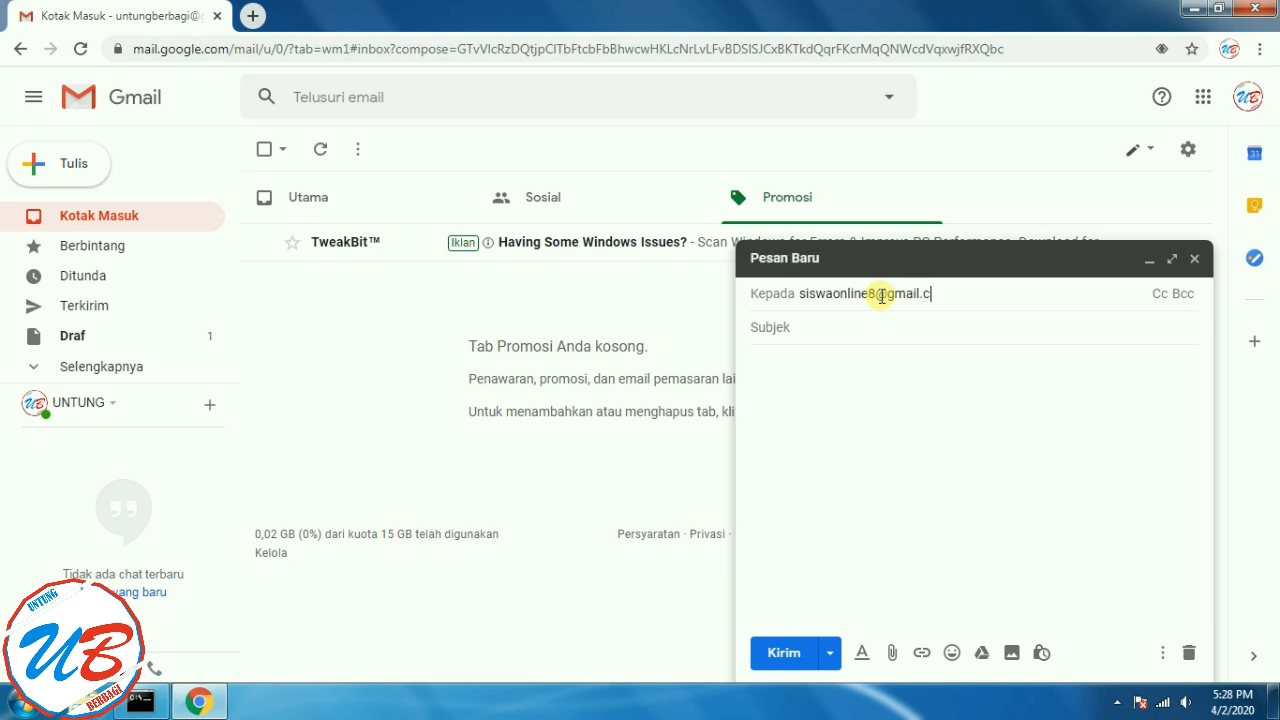
- Address the new message to the recipient's Gmail address, correcting the stray @
click(952, 400)
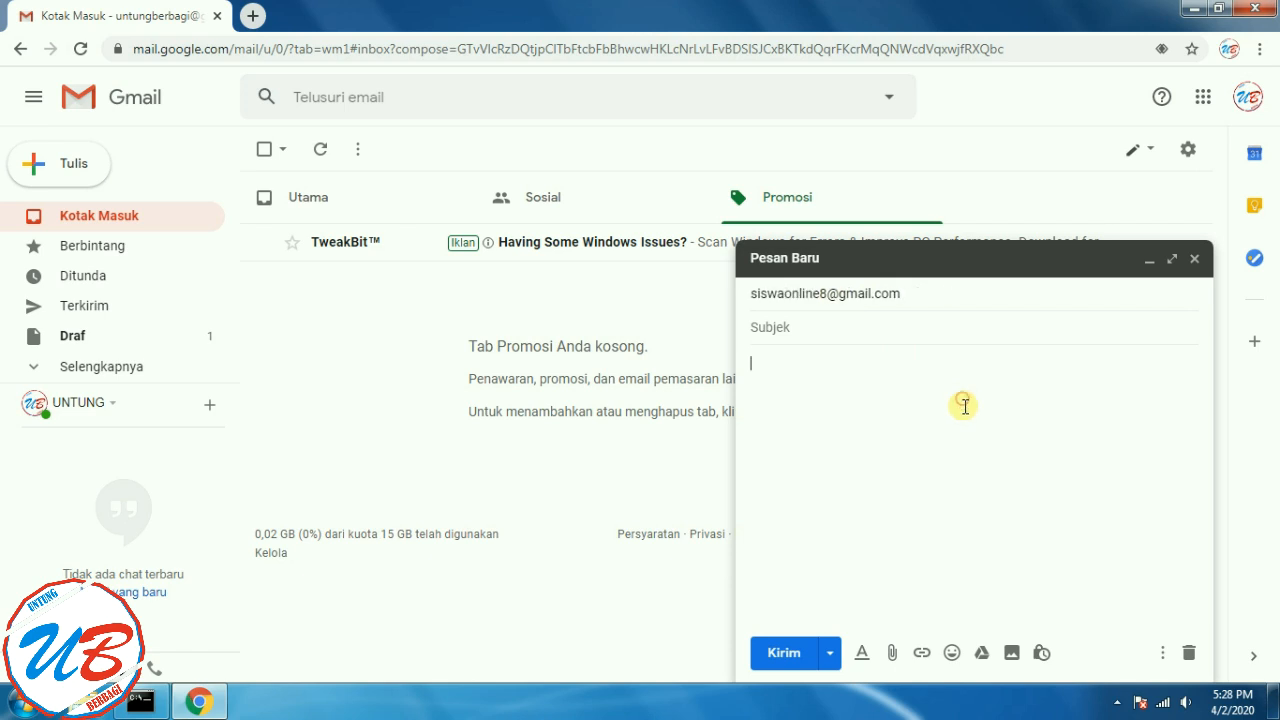
- Enter 'TUGAS BISNIS ONLINE' as the message subject, correcting the typos
click(797, 326)
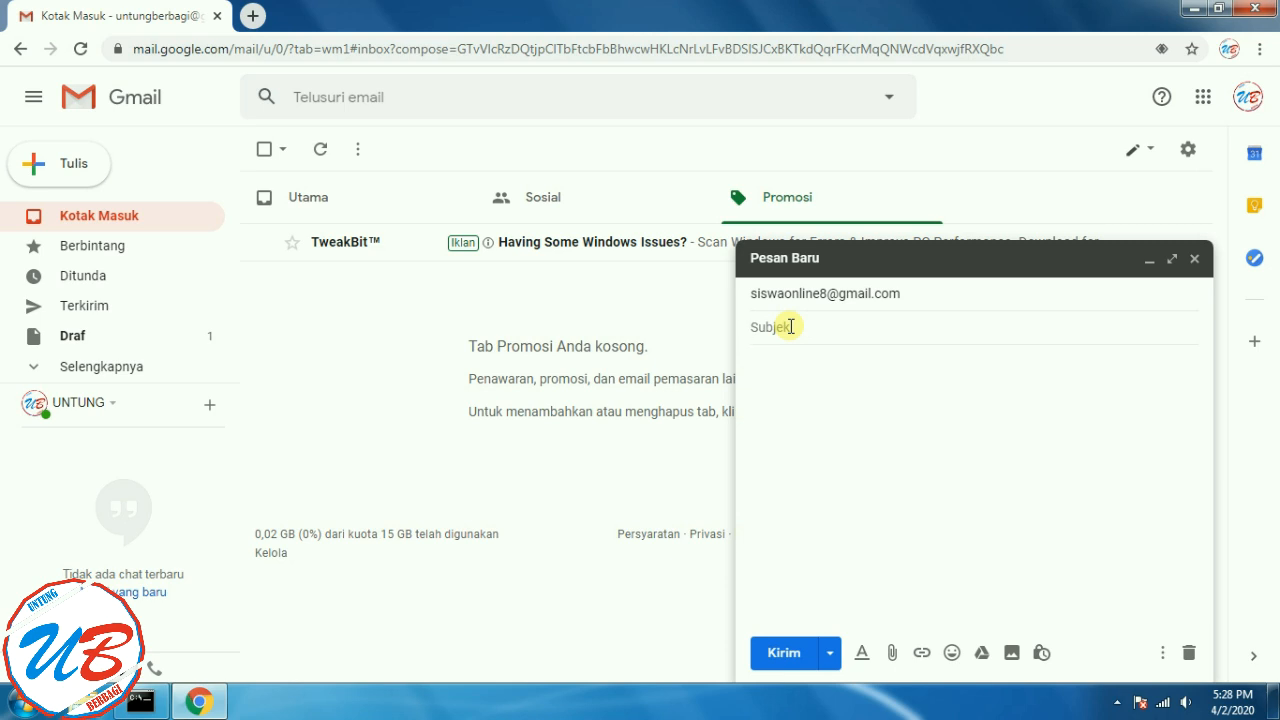
text(TUGAS B)
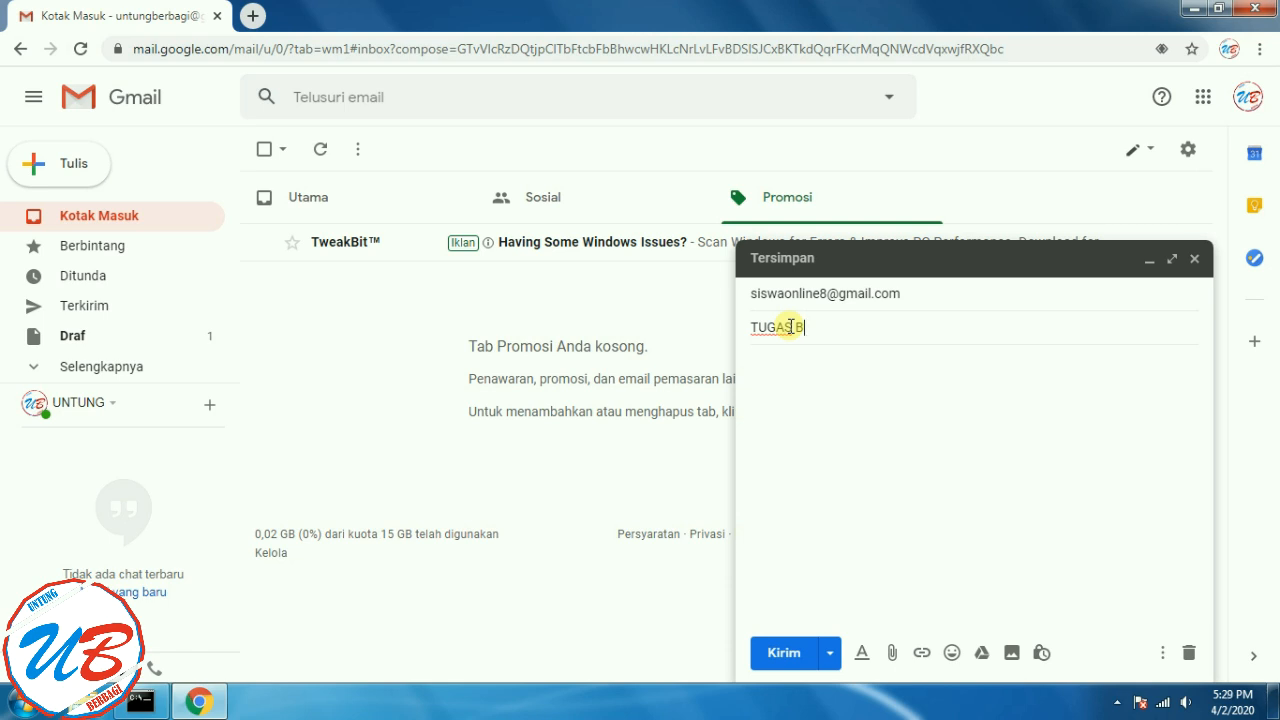
text(A)
key(BackSpace)
key(BackSpace)
text(SIMKOM)
key(BackSpace)
key(BackSpace)
key(BackSpace)
key(BackSpace)
key(BackSpace)
key(BackSpace)
text(BISNIS ONLINE)
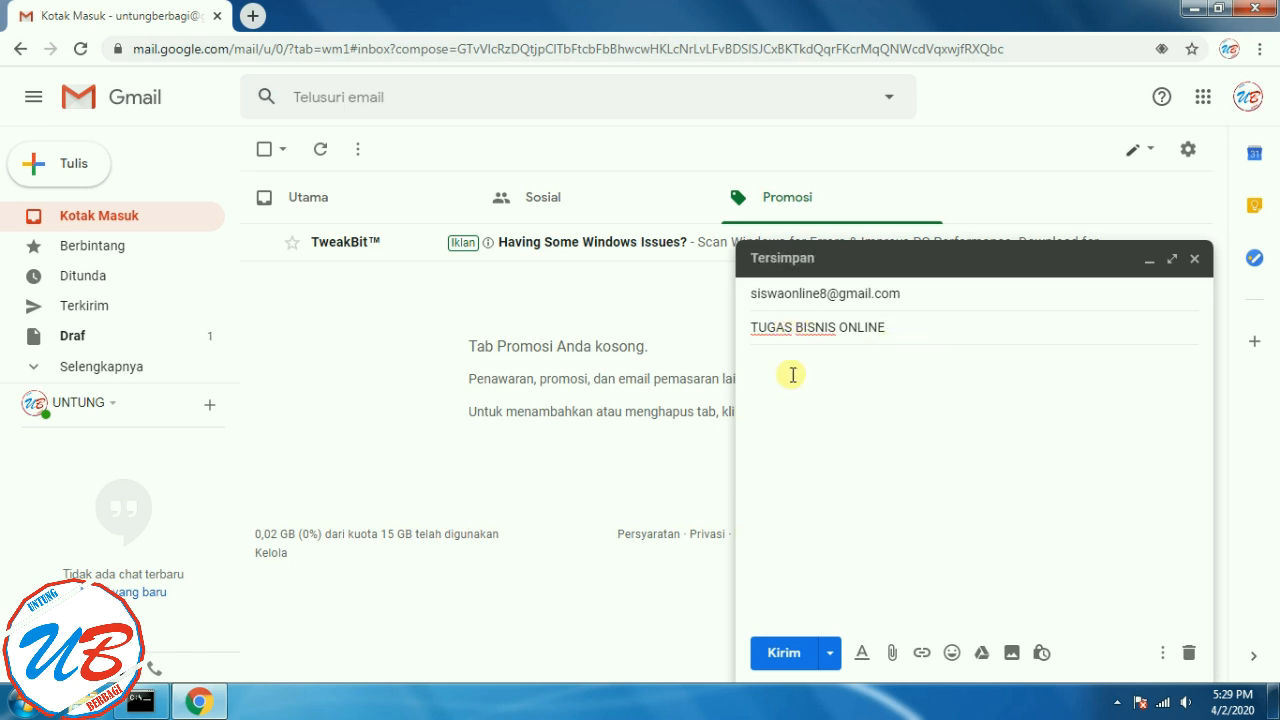
click(862, 373)
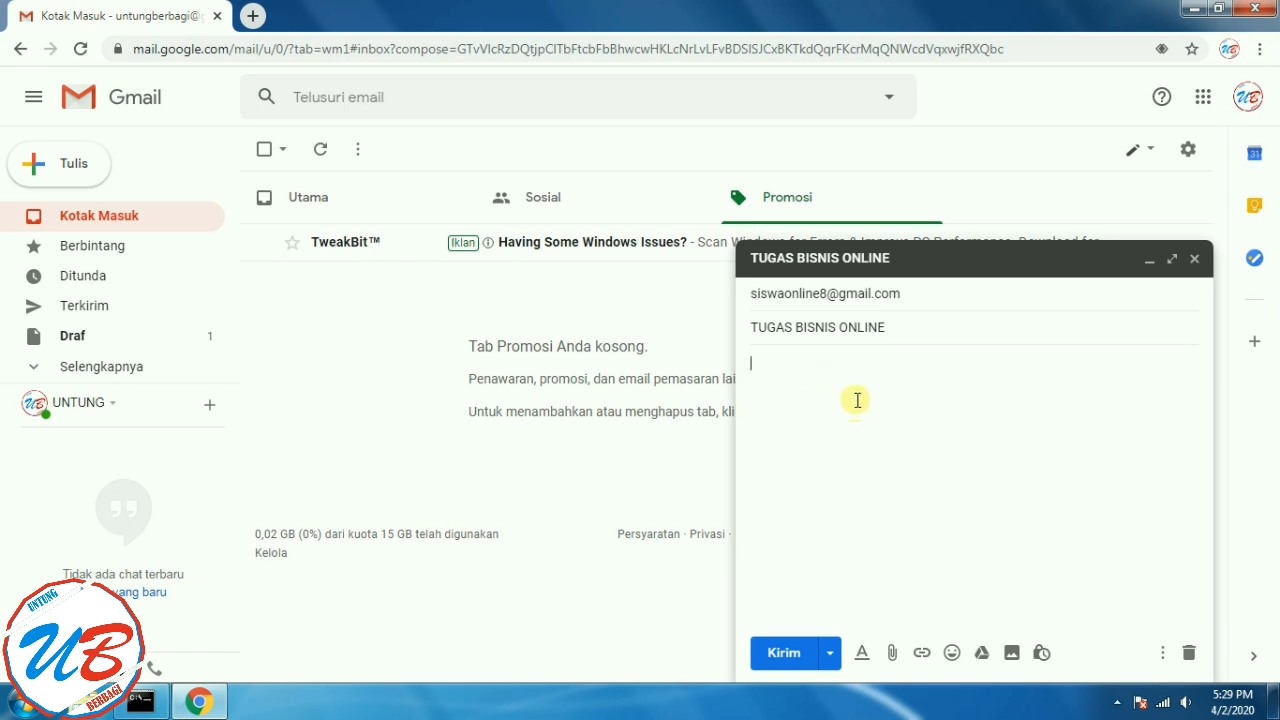
- Write the body 'Selamat sore bapak, ini saya lampirkan tugas mengenai bisnis online', fixing typos
text(Na)
key(BackSpace)
key(BackSpace)
text(Selamat sore )
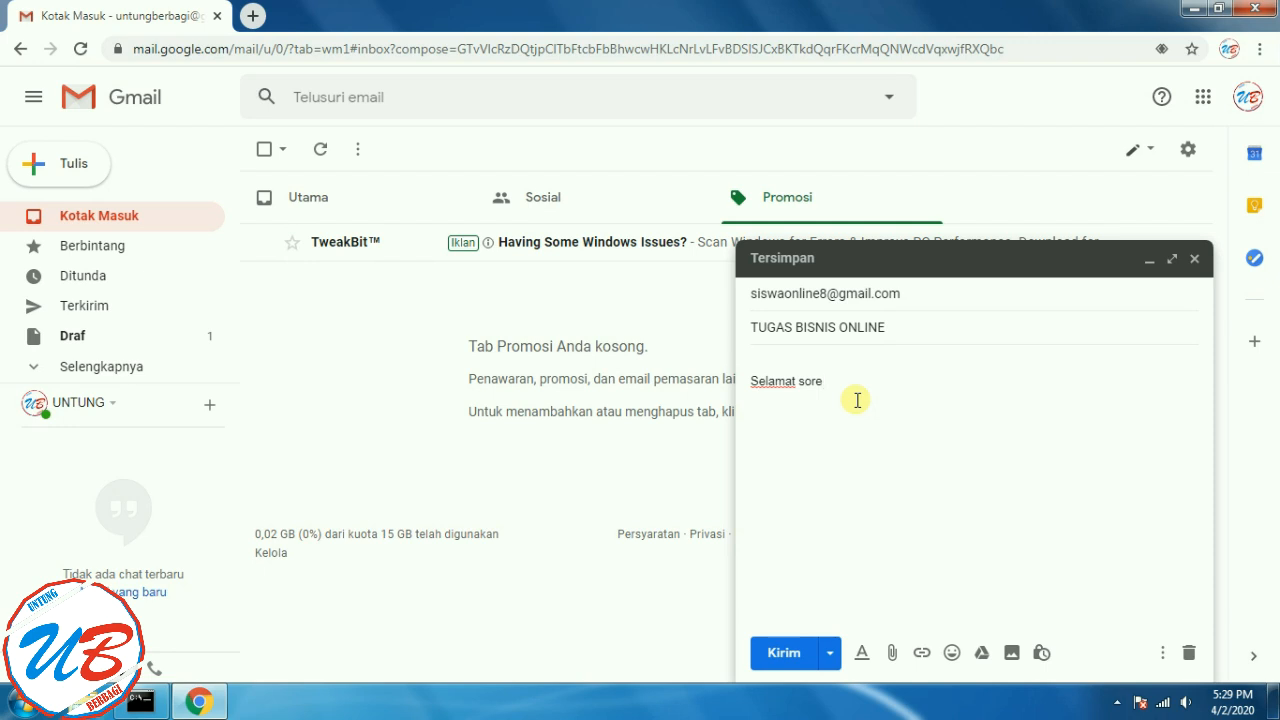
text(bpk)
key(BackSpace)
key(BackSpace)
key(BackSpace)
key(BackSpace)
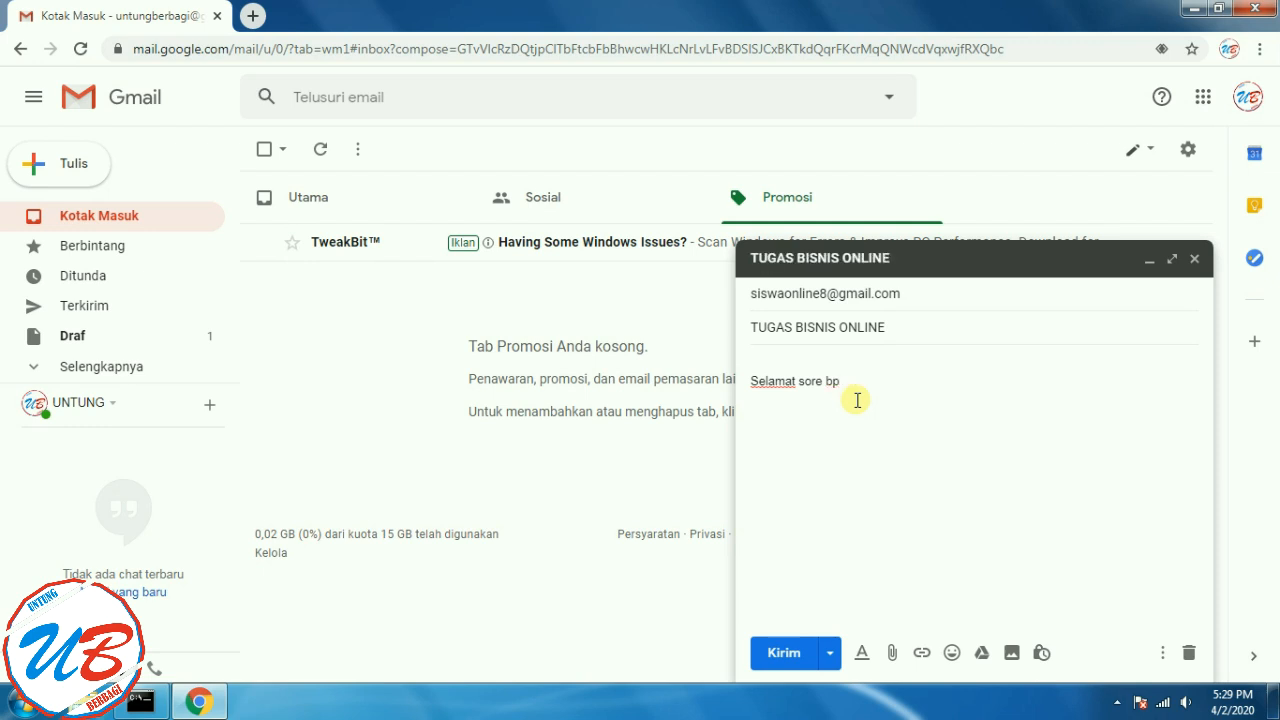
text(apak. )
text(ini ru)
key(BackSpace)
key(BackSpace)
key(BackSpace)
text(saya lampirk)
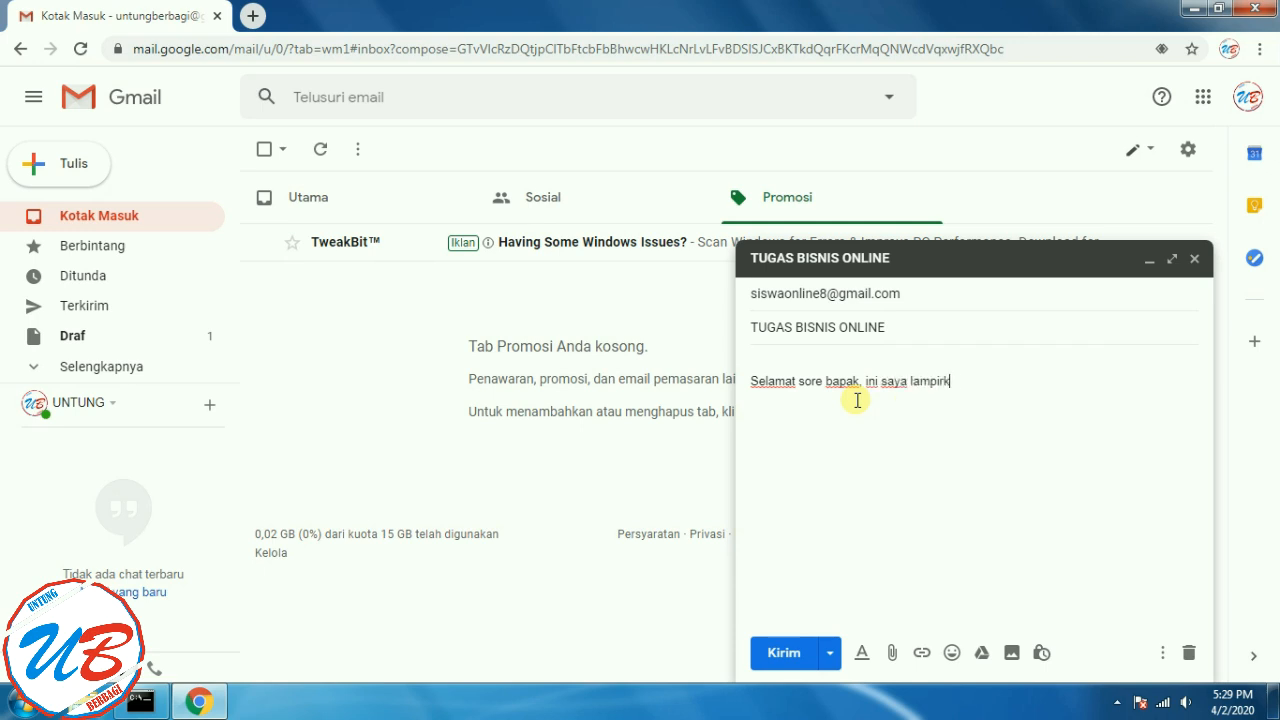
text(an tugas mengenai pem)
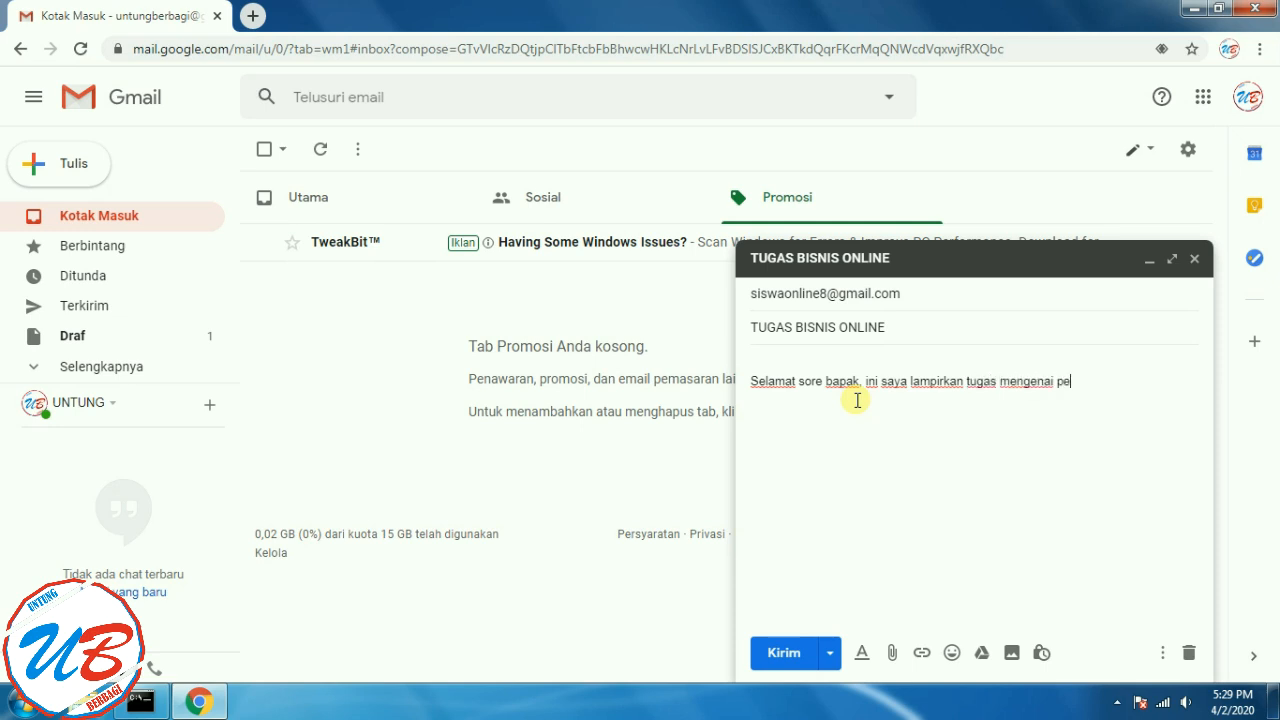
key(BackSpace)
key(BackSpace)
key(BackSpace)
text(bisnis online)
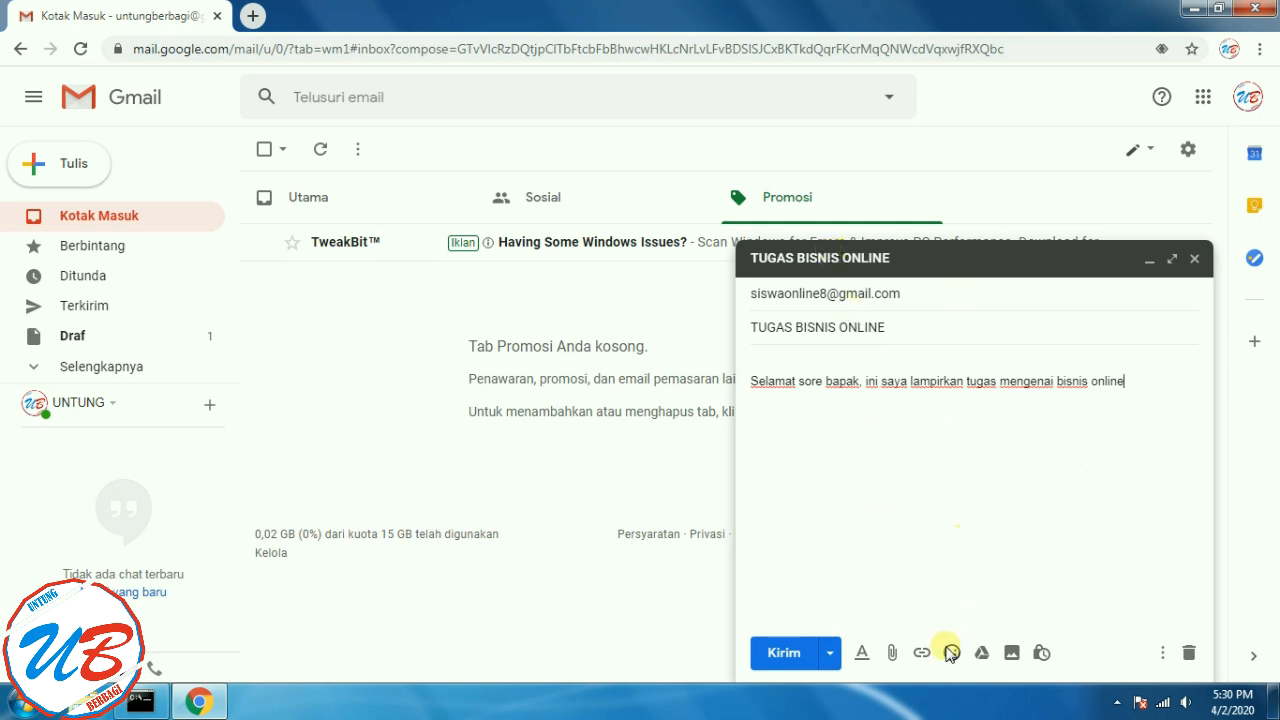
- Select the body sentence and set its font to Garamond
click(863, 656)
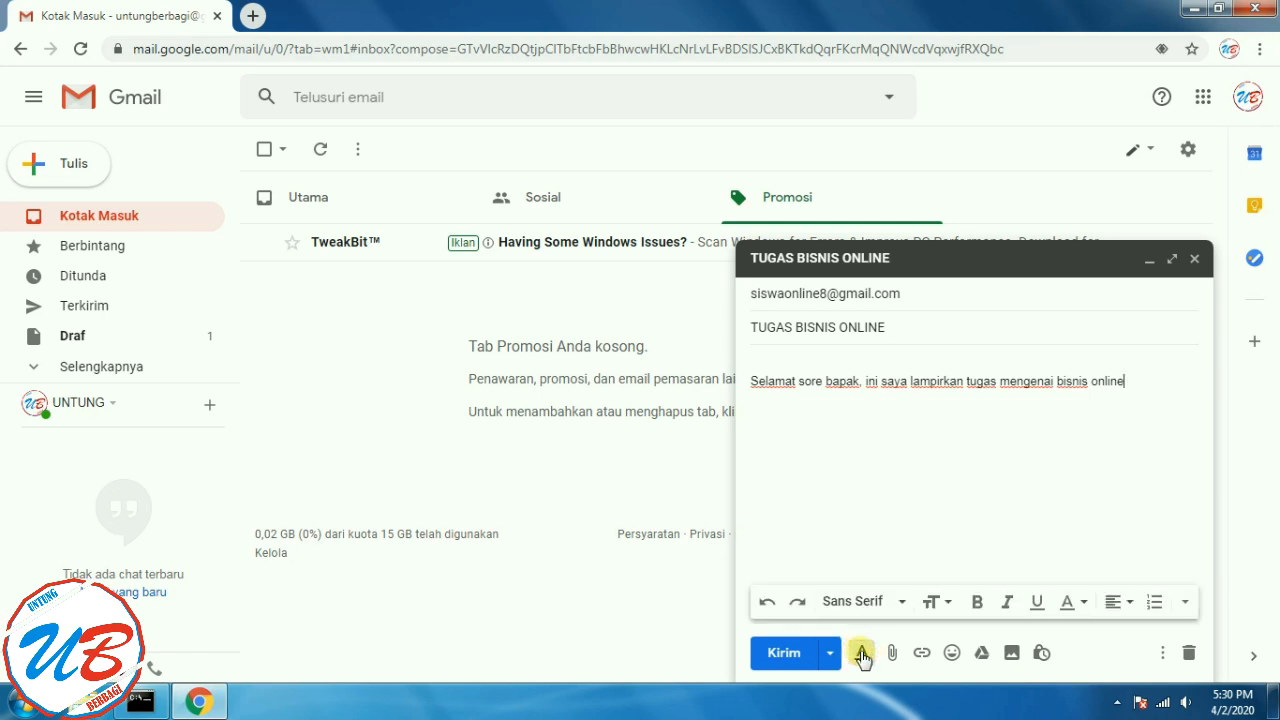
click(896, 604)
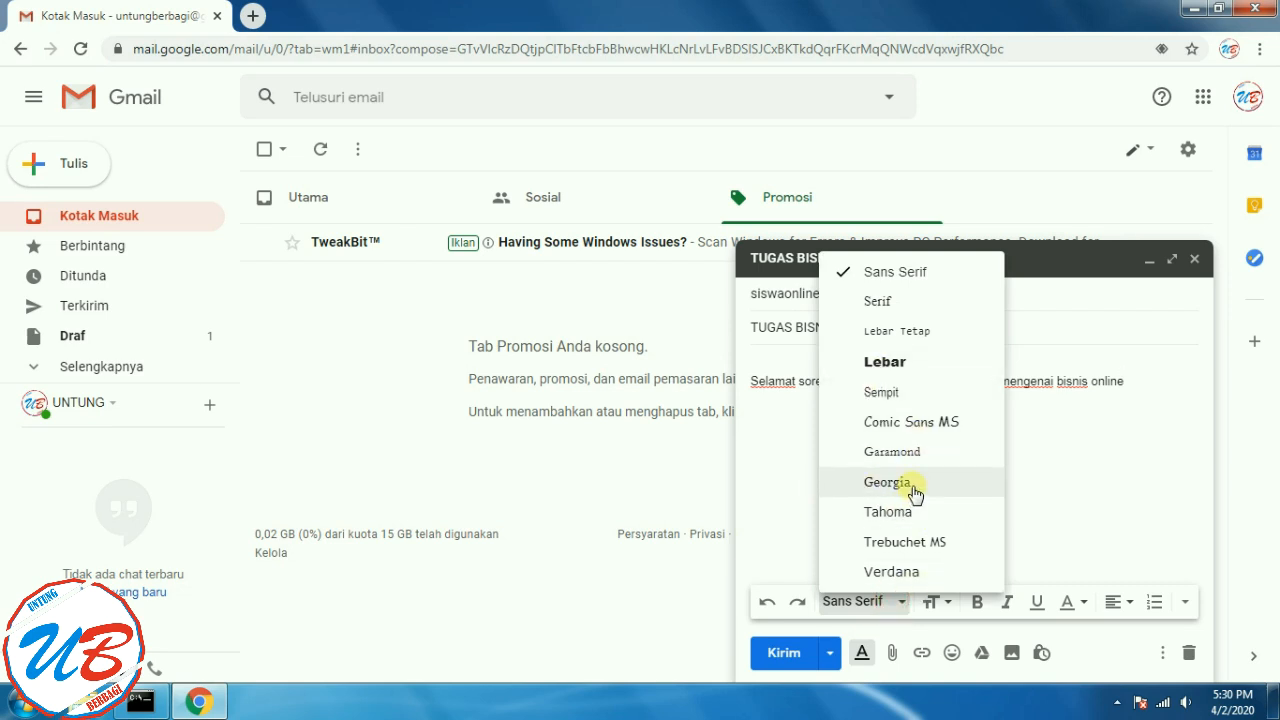
click(1129, 431)
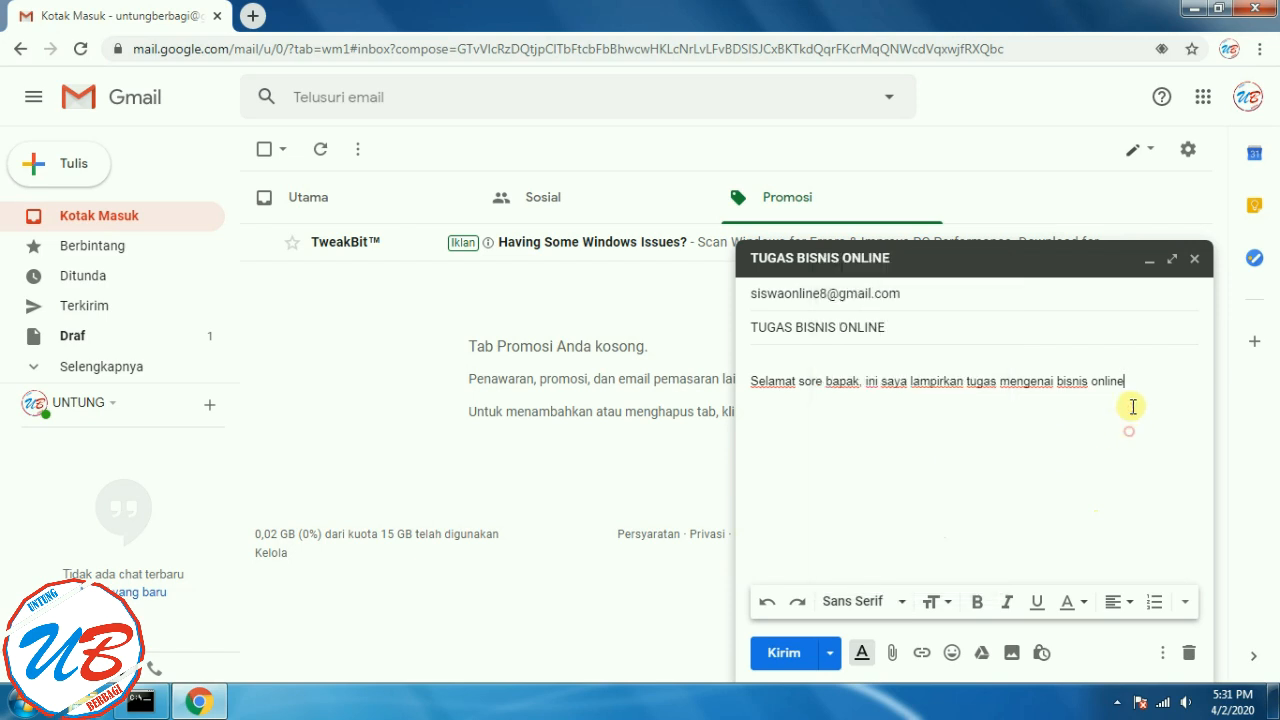
drag(751, 383, 1155, 380)
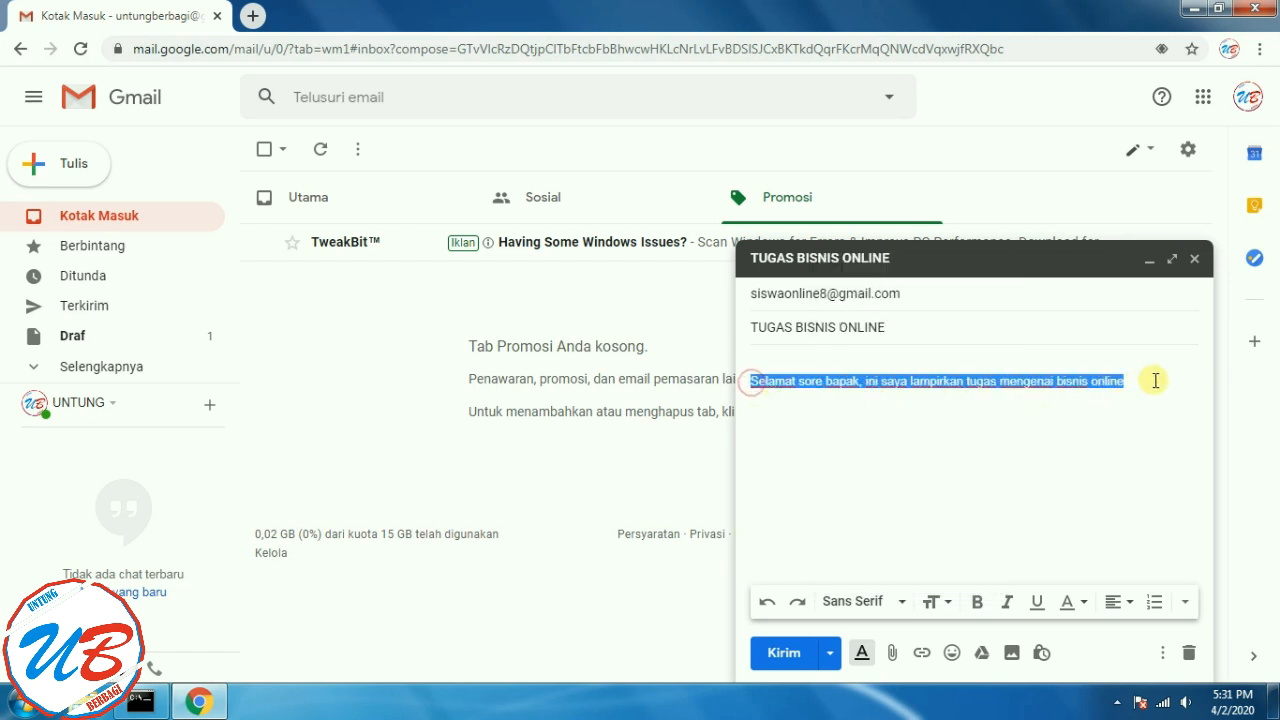
click(902, 603)
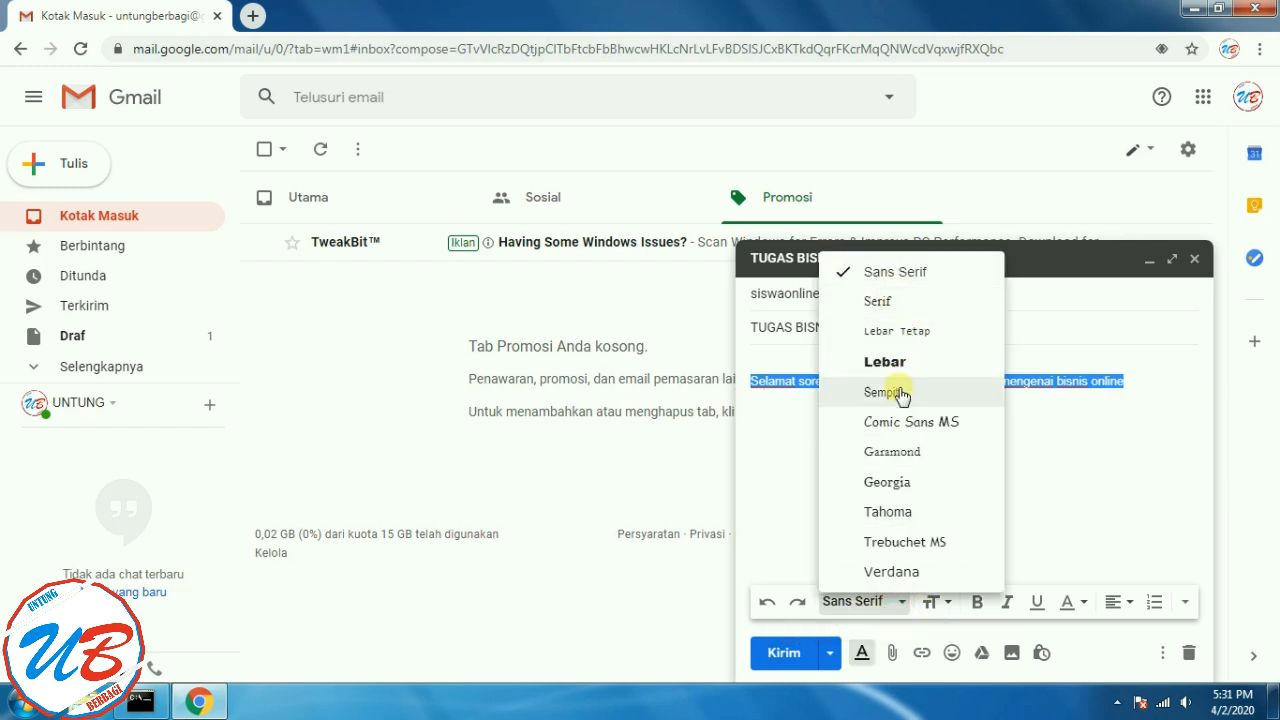
click(906, 455)
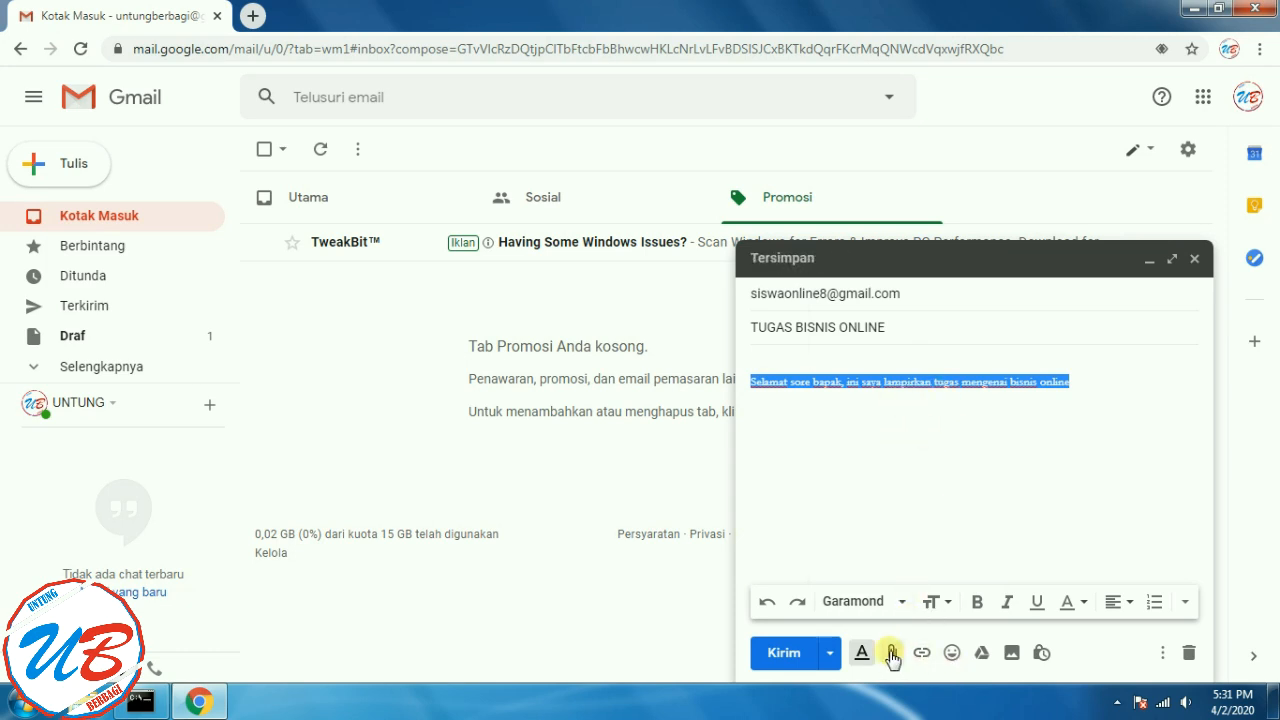
- Change the selected sentence's font from Garamond to Sempit
click(861, 652)
click(861, 652)
click(901, 603)
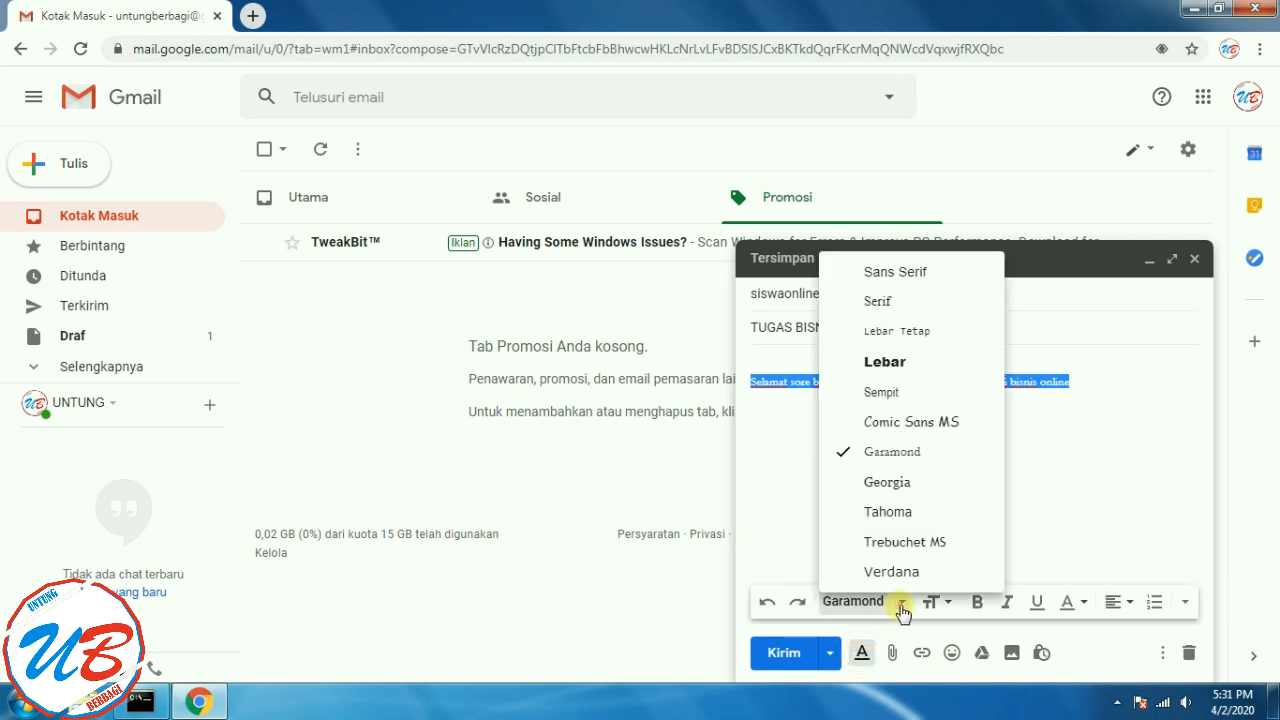
click(883, 393)
click(1090, 383)
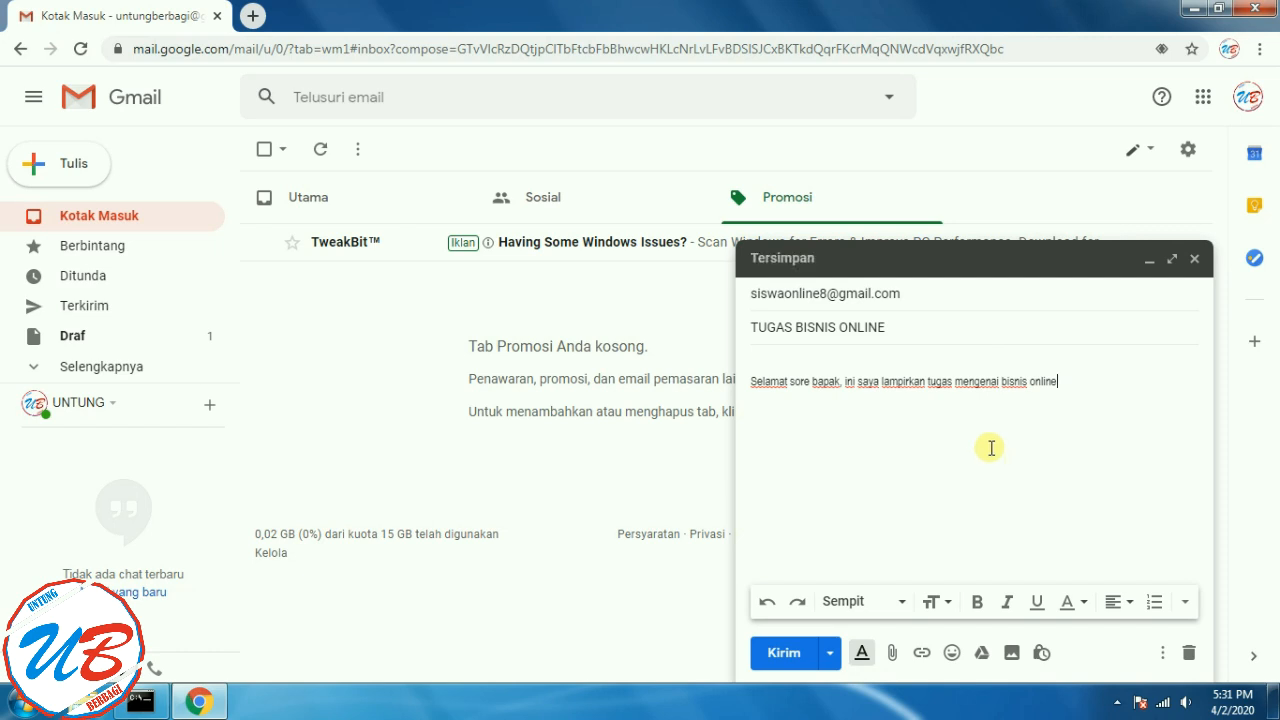
click(946, 603)
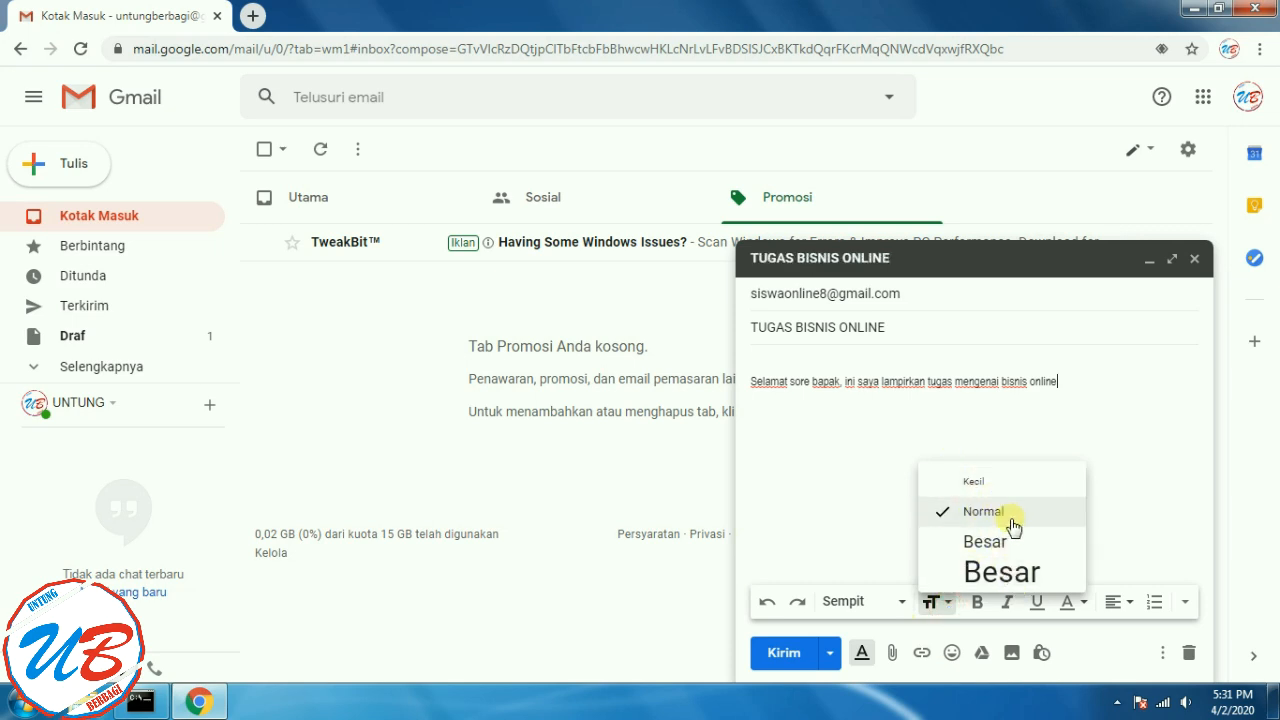
click(986, 544)
drag(1072, 386, 745, 384)
click(932, 602)
click(978, 545)
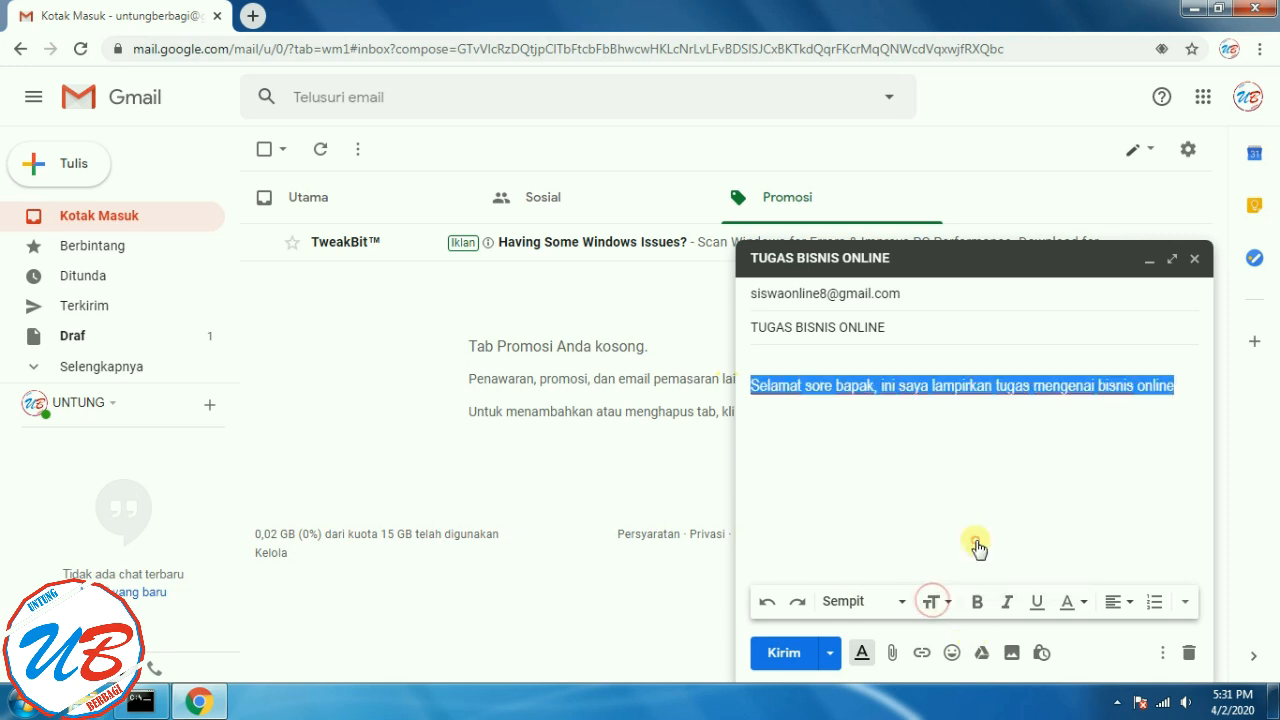
click(998, 482)
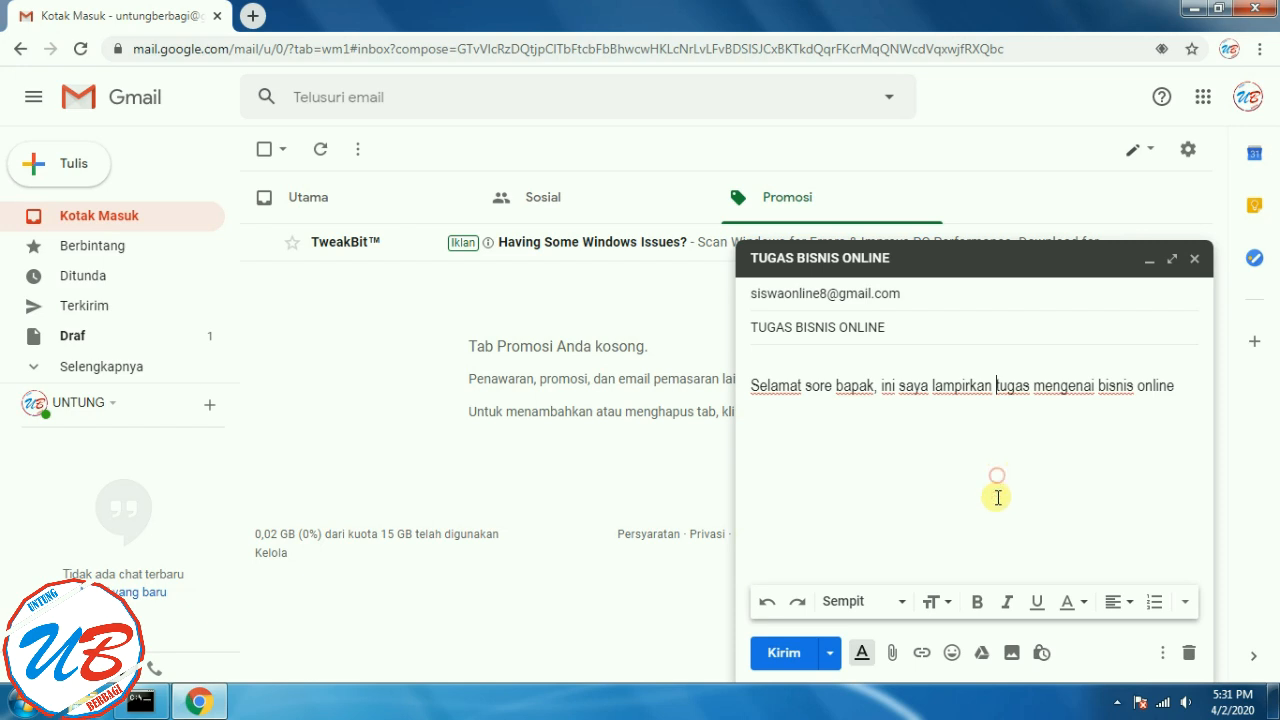
click(976, 604)
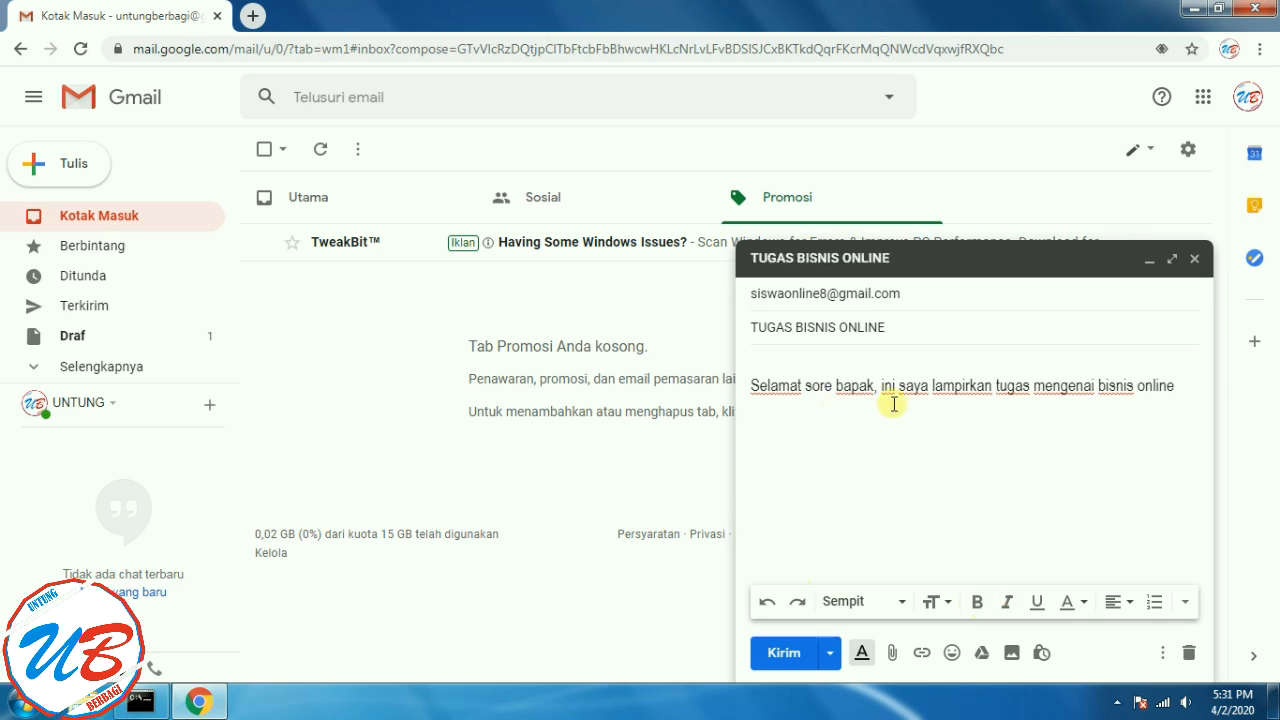
- Make 'bapak' bold, 'ini saya' italic and 'bisnis online' underlined
drag(873, 386, 838, 391)
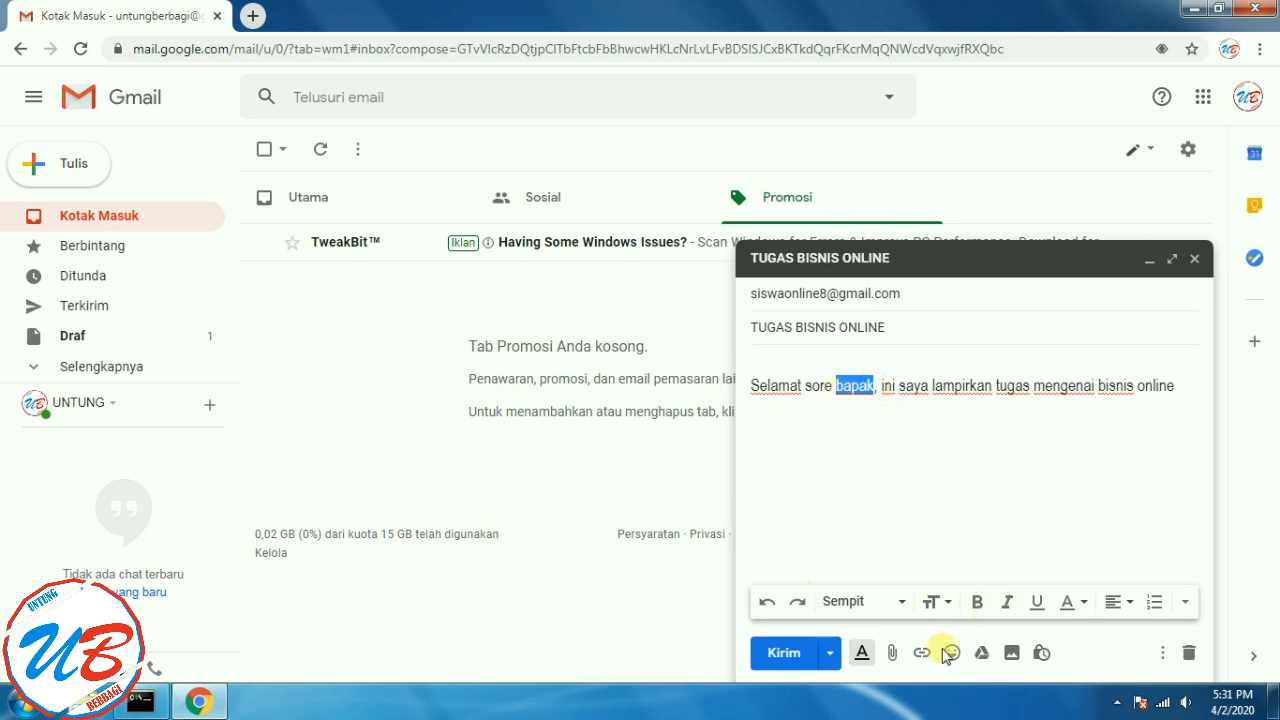
click(977, 601)
click(987, 504)
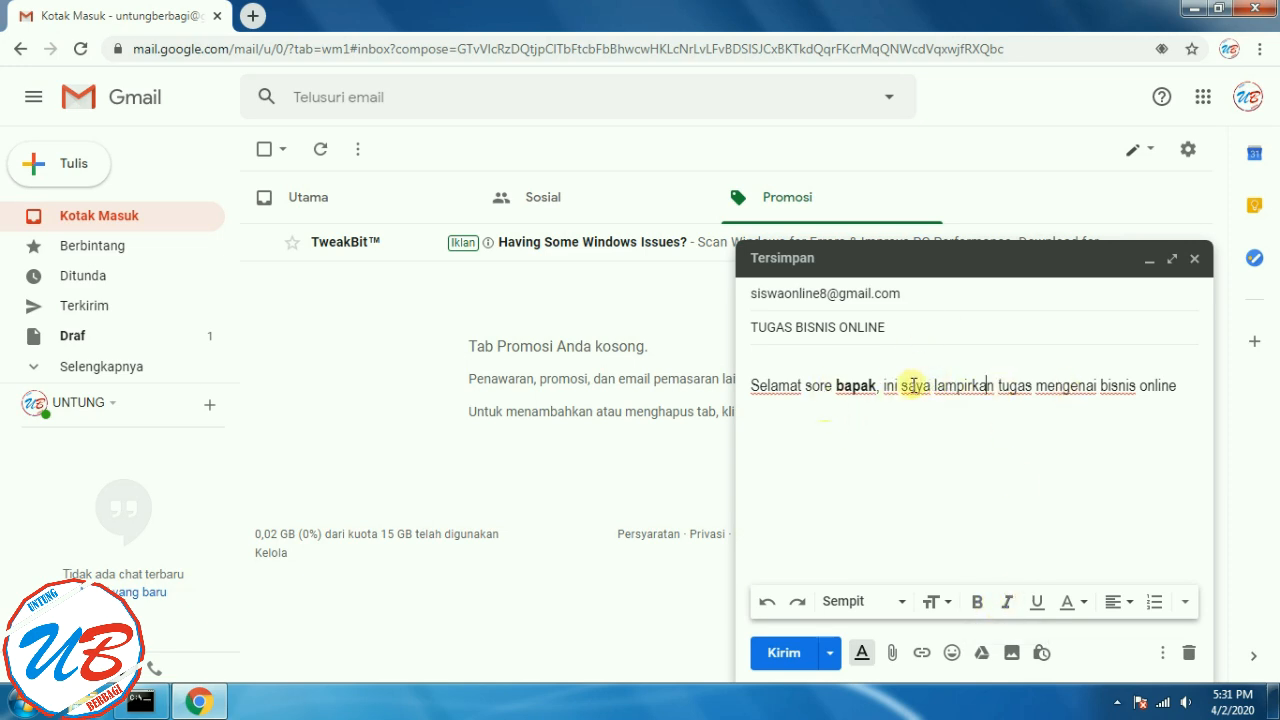
drag(883, 388, 930, 388)
click(1007, 603)
click(1044, 482)
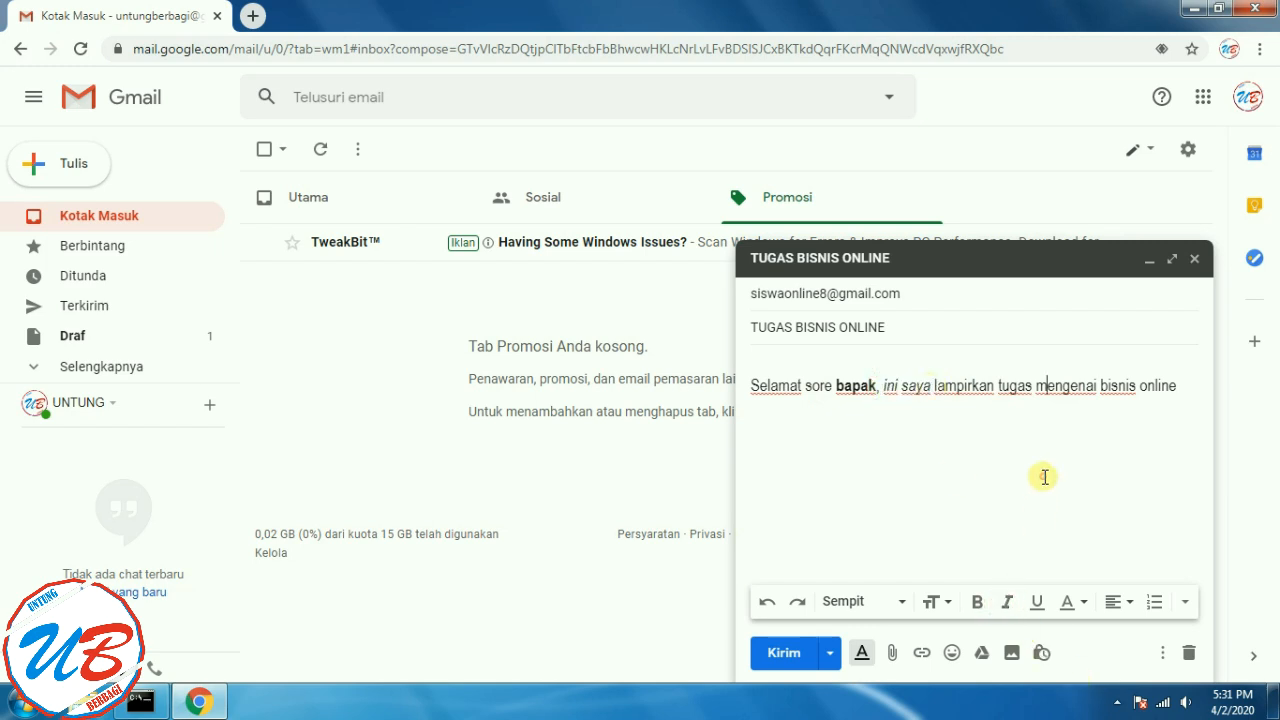
drag(1100, 385, 1180, 386)
click(1040, 603)
click(1085, 603)
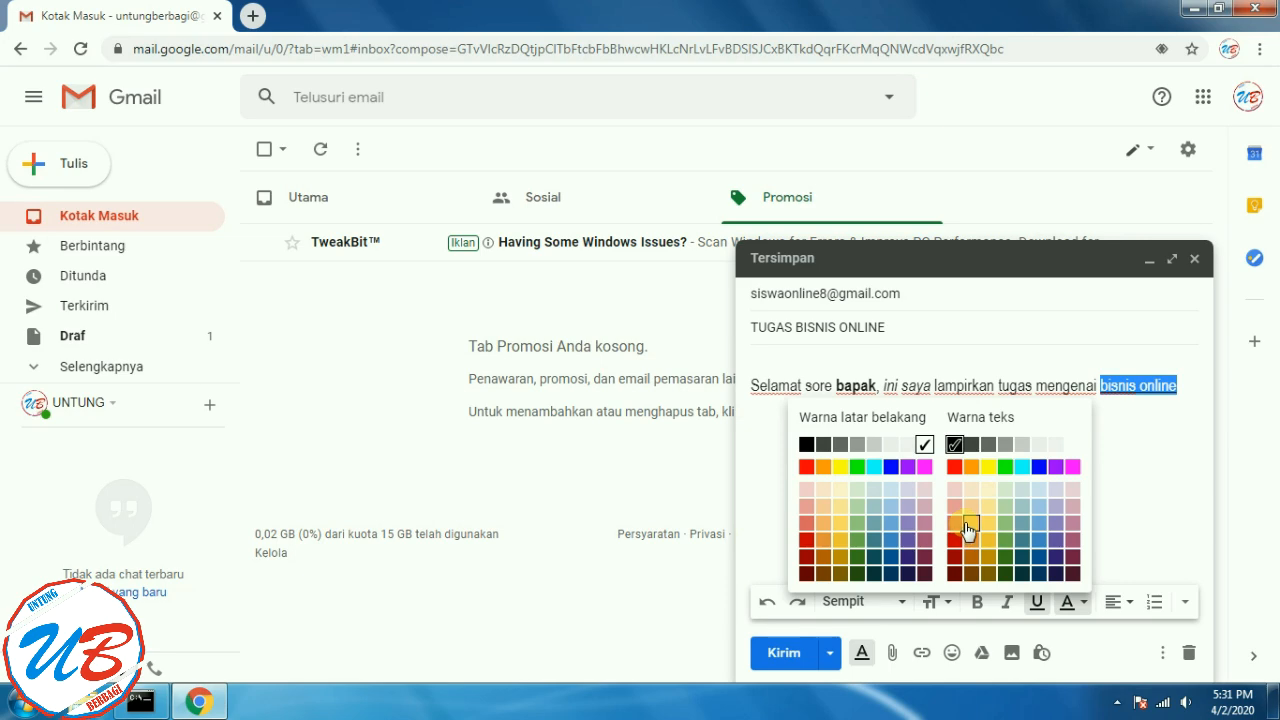
click(1115, 519)
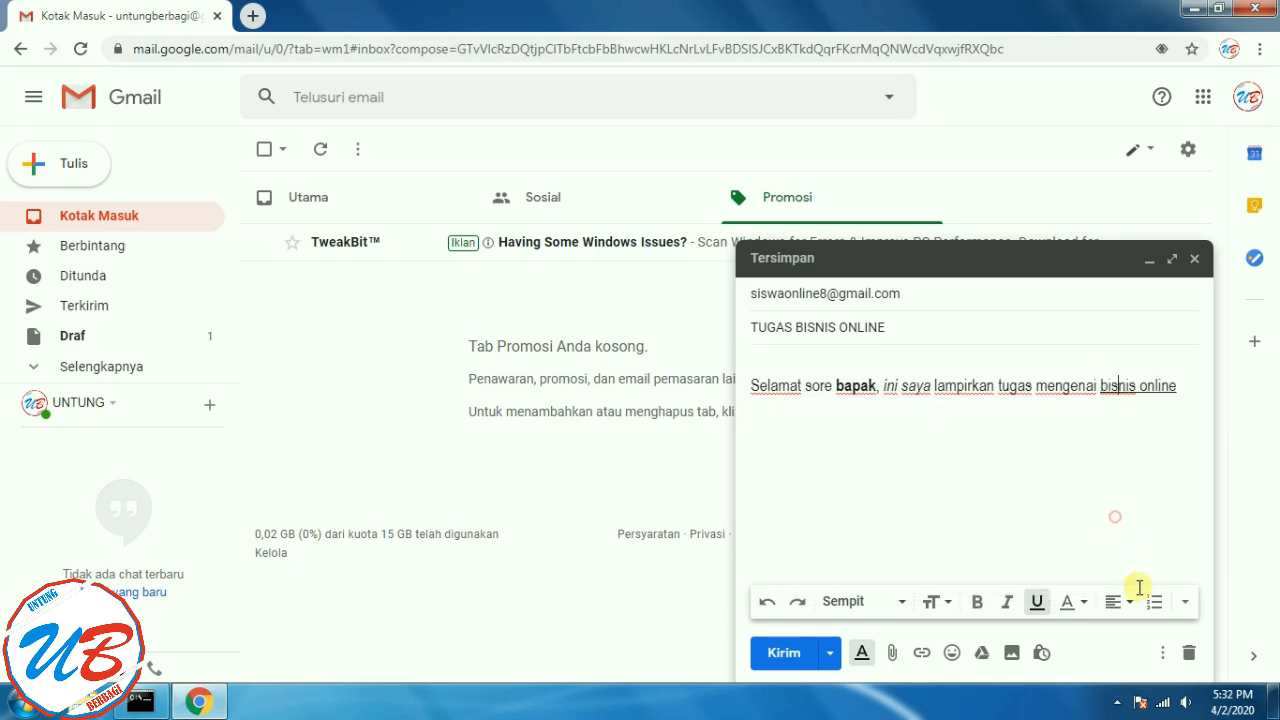
- Add a numbered list below the greeting with items cover, isi and penutup
click(1124, 604)
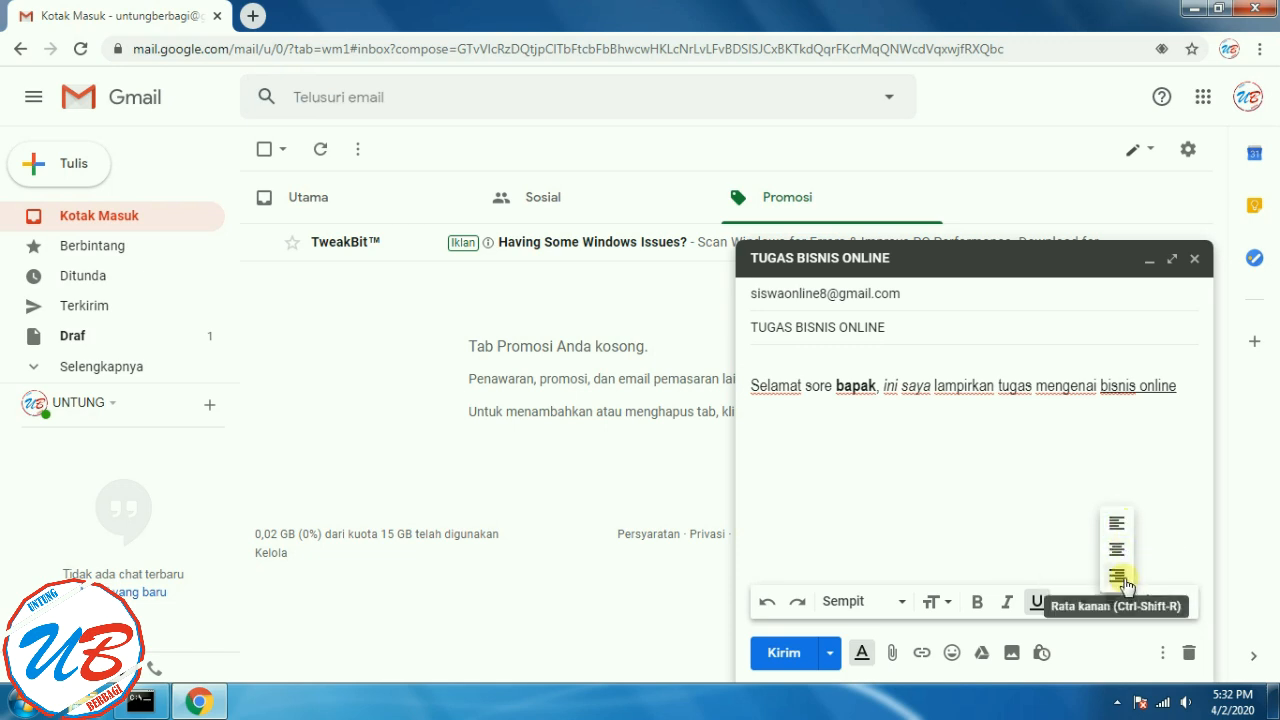
click(1171, 507)
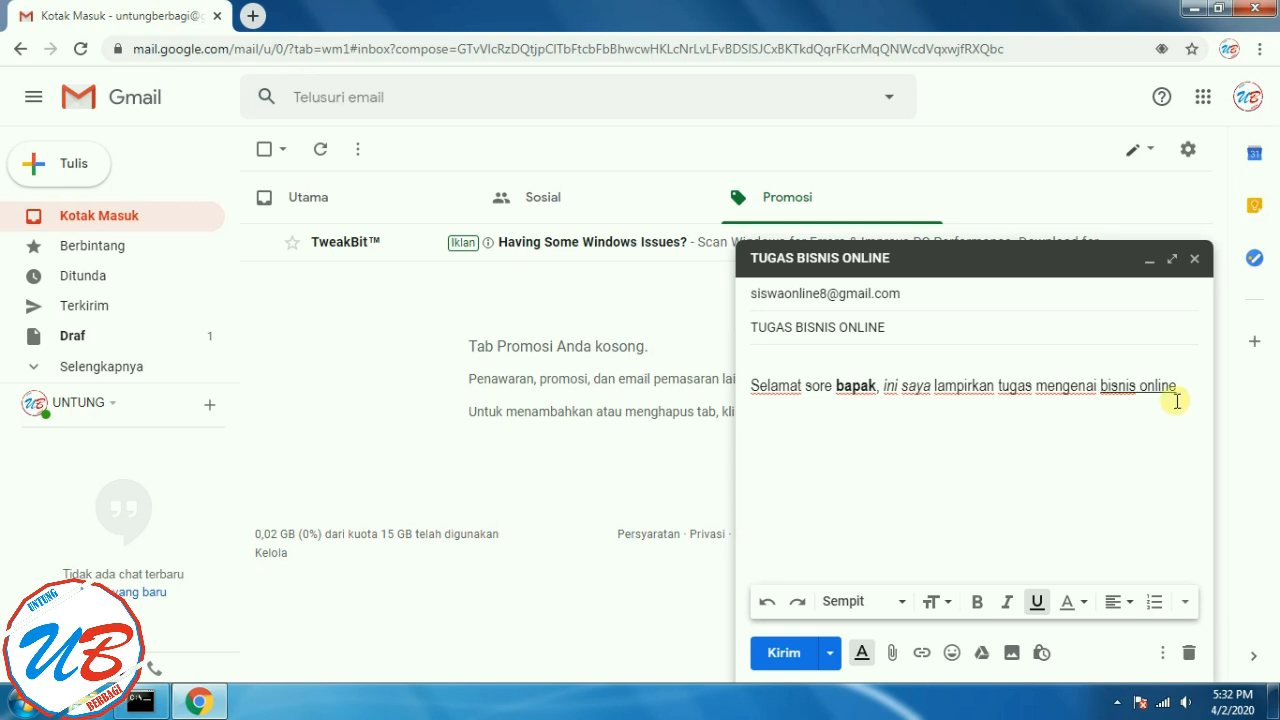
click(1156, 603)
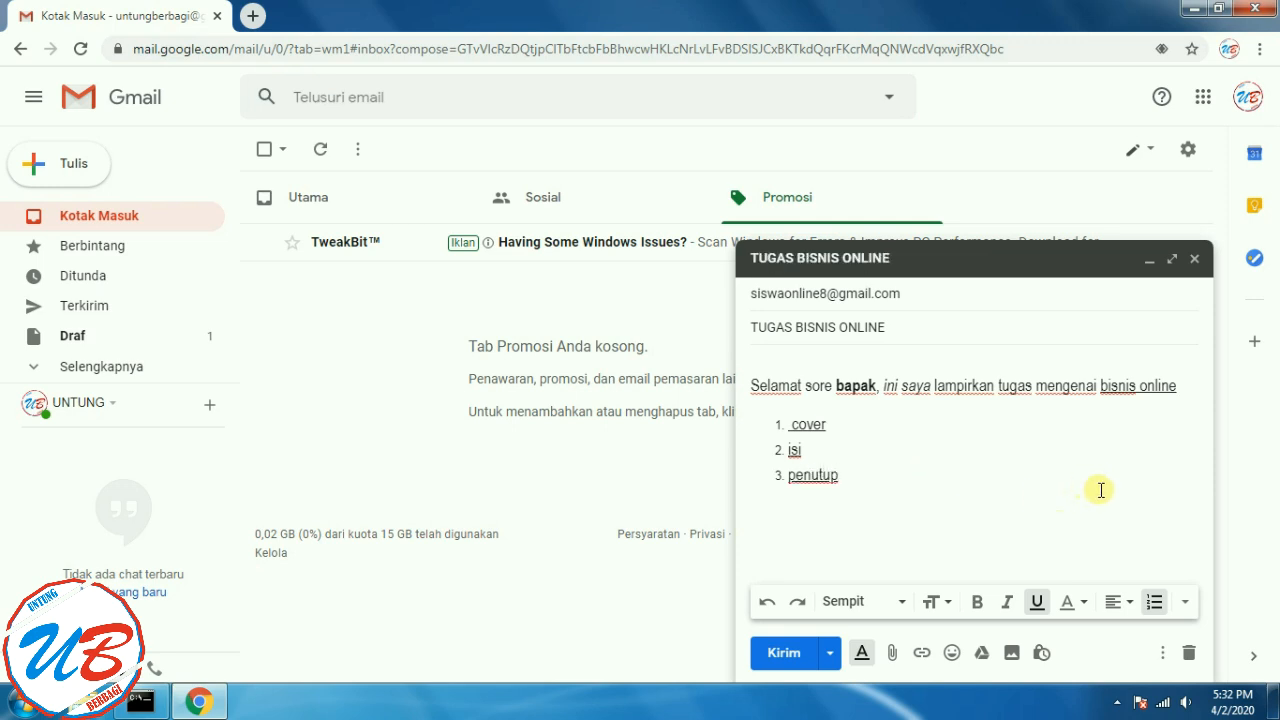
- Remove the underline from the list items cover, isi and penutup
click(1186, 602)
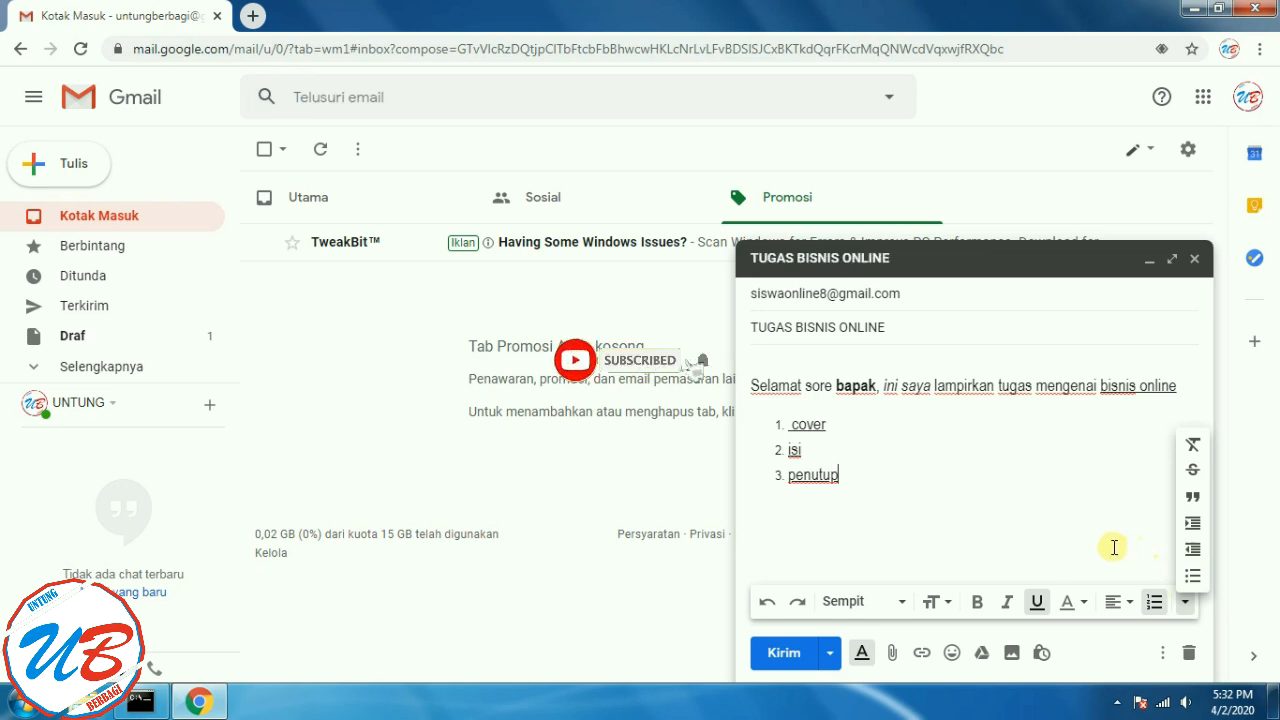
click(1052, 528)
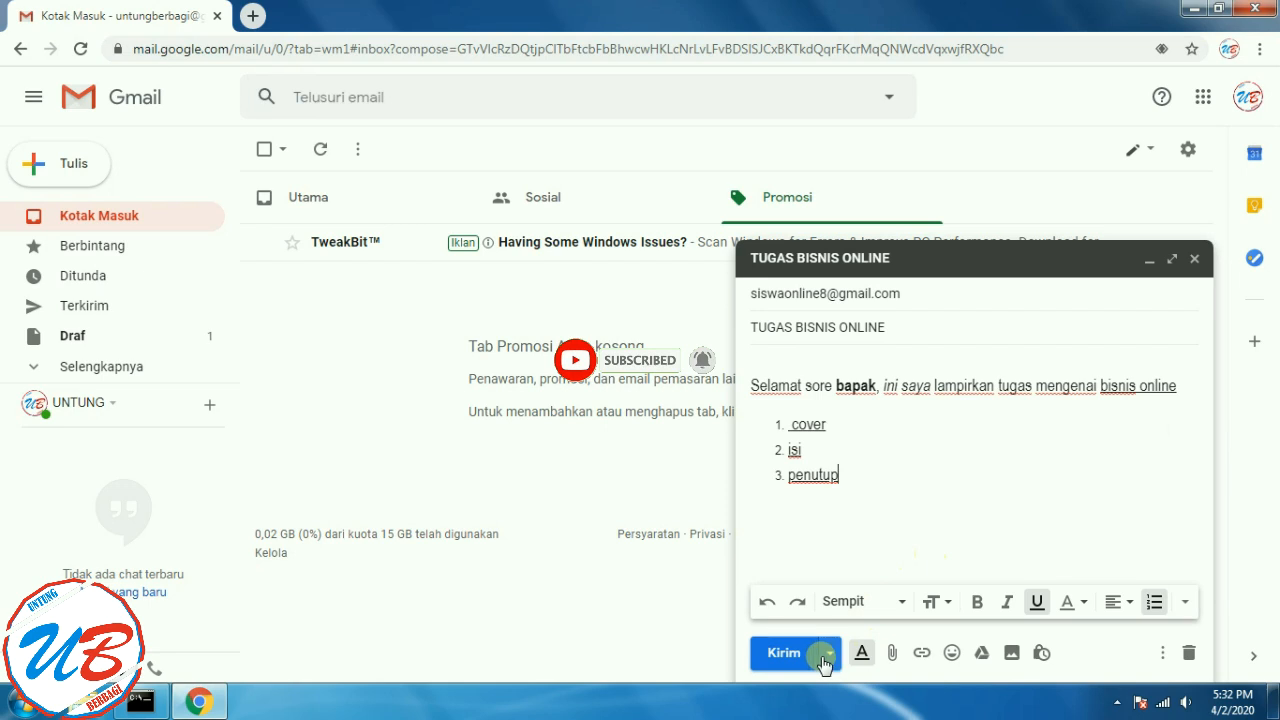
click(893, 655)
drag(862, 470, 747, 422)
click(1037, 601)
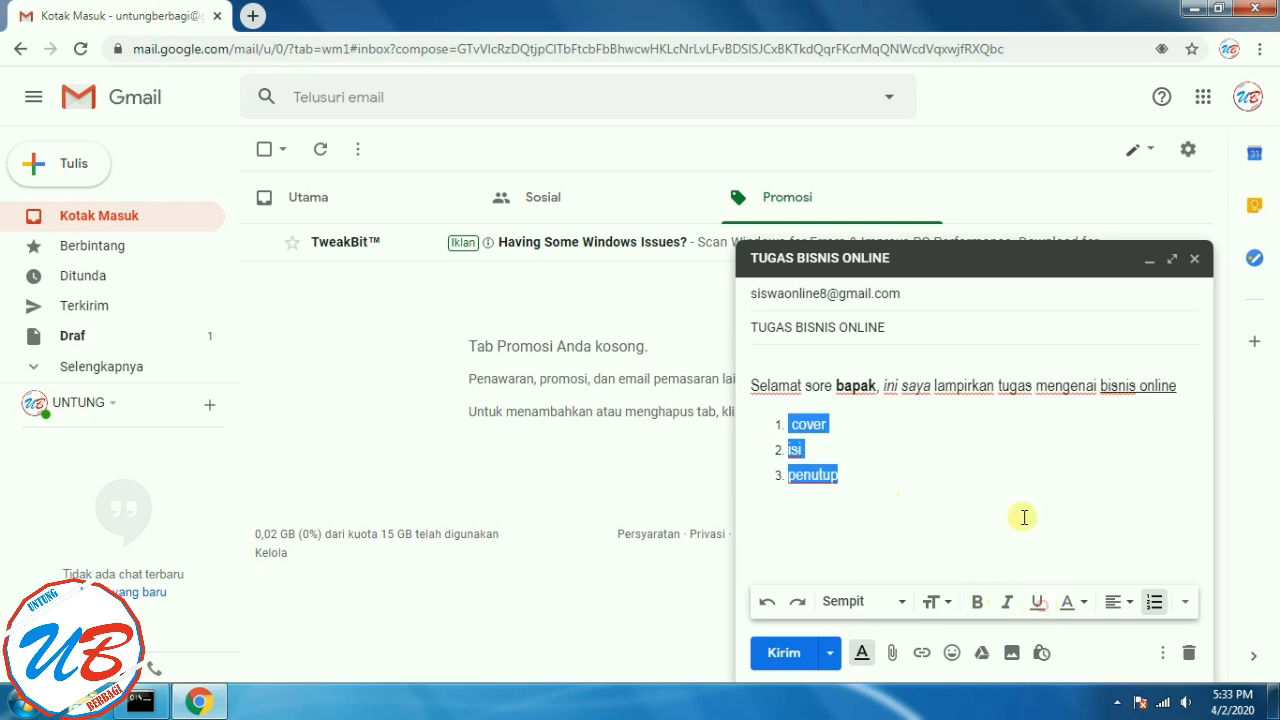
click(1010, 483)
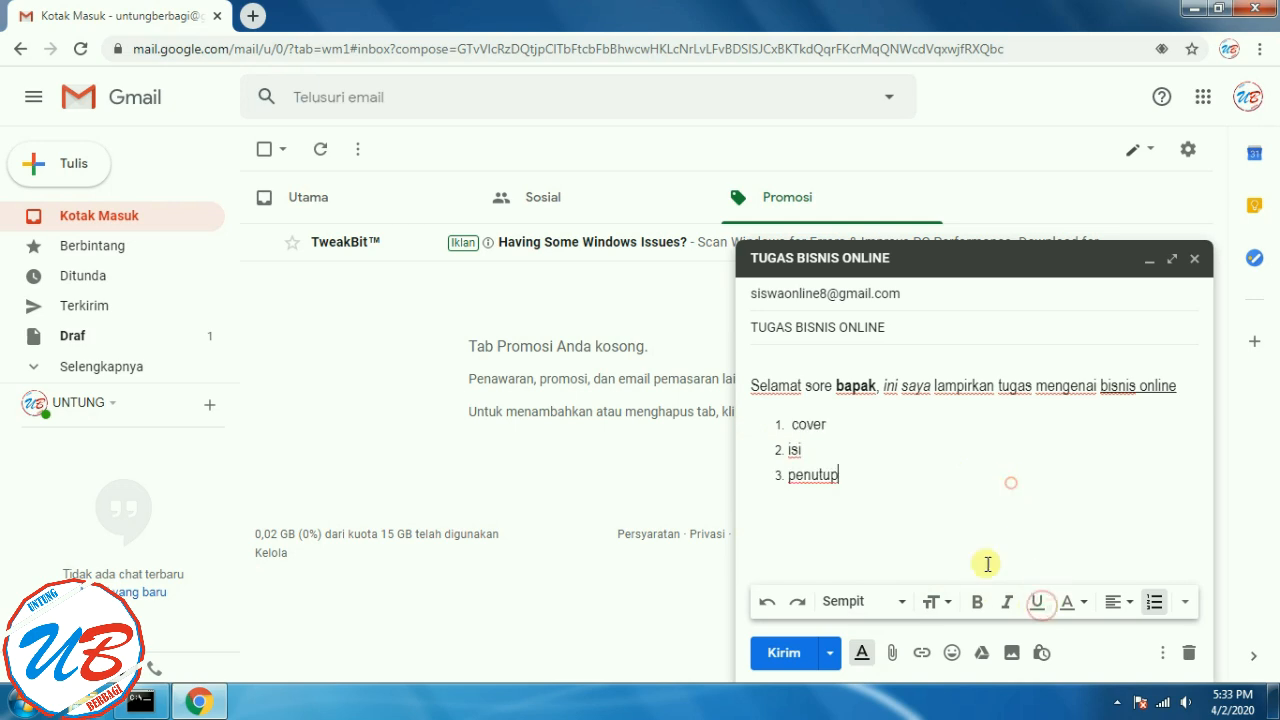
- Attach the Word file soal untung berbagi.docx from the Desktop
click(894, 655)
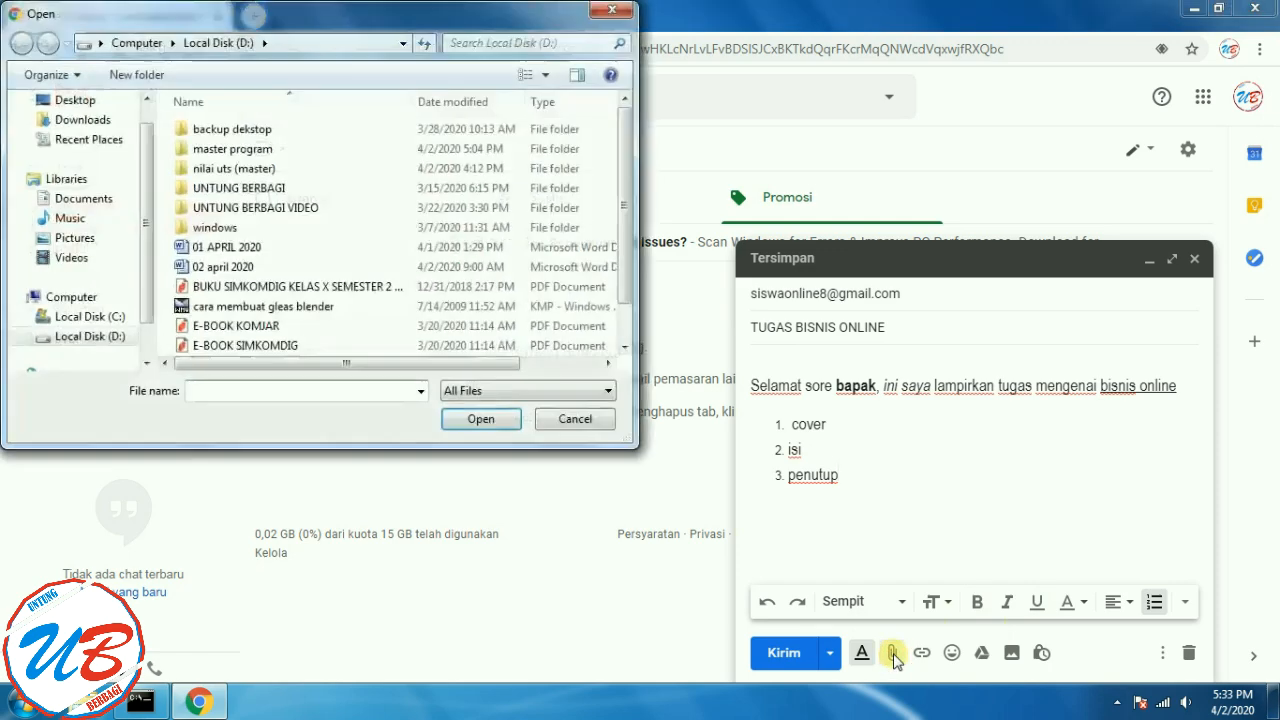
click(610, 9)
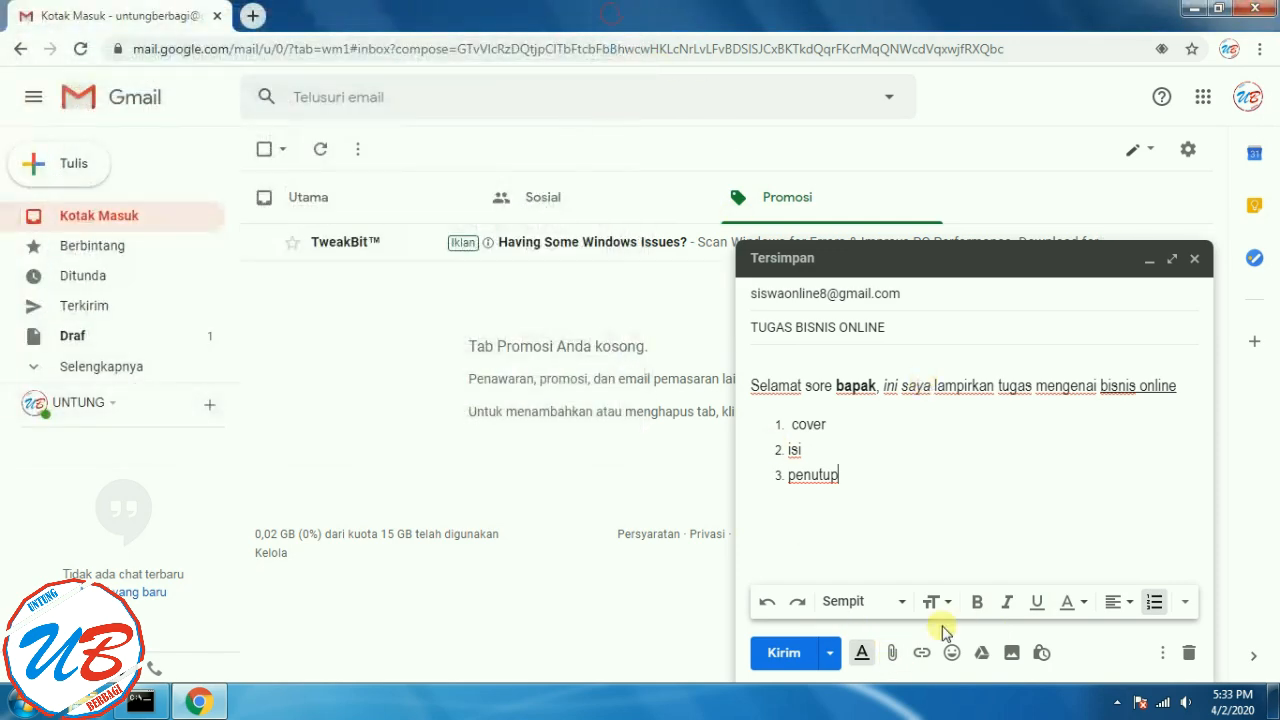
click(895, 655)
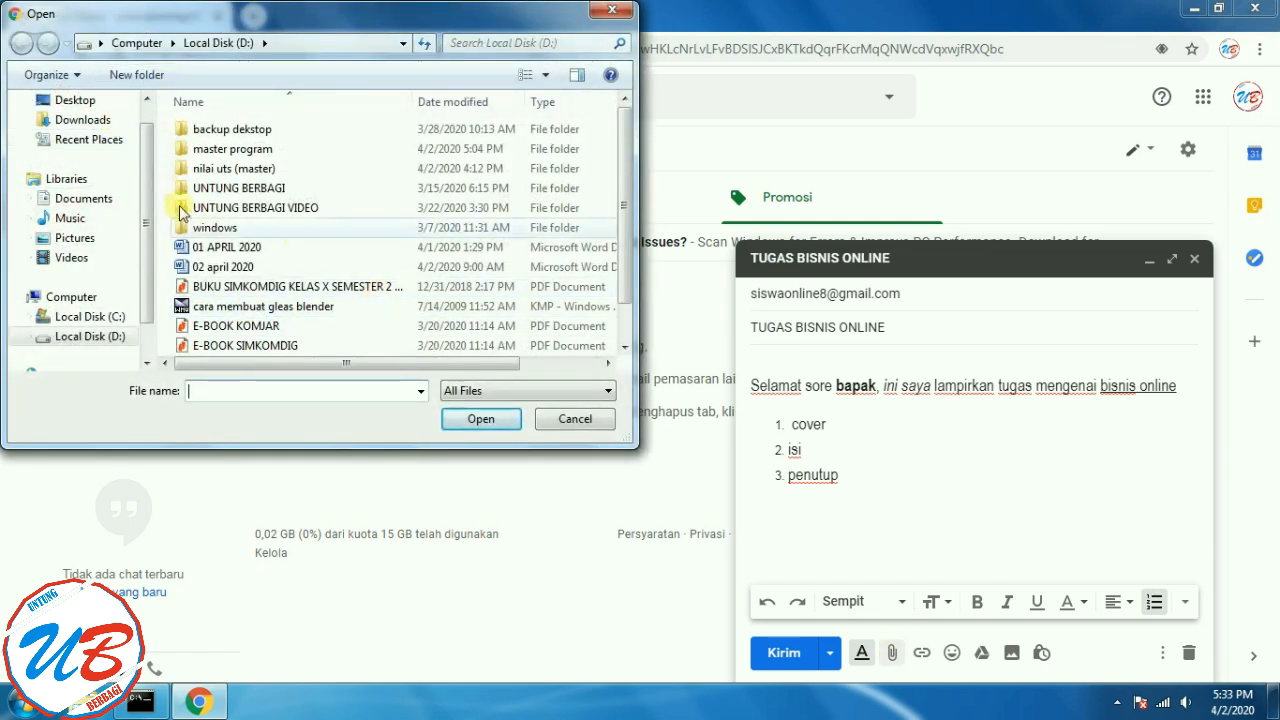
click(80, 100)
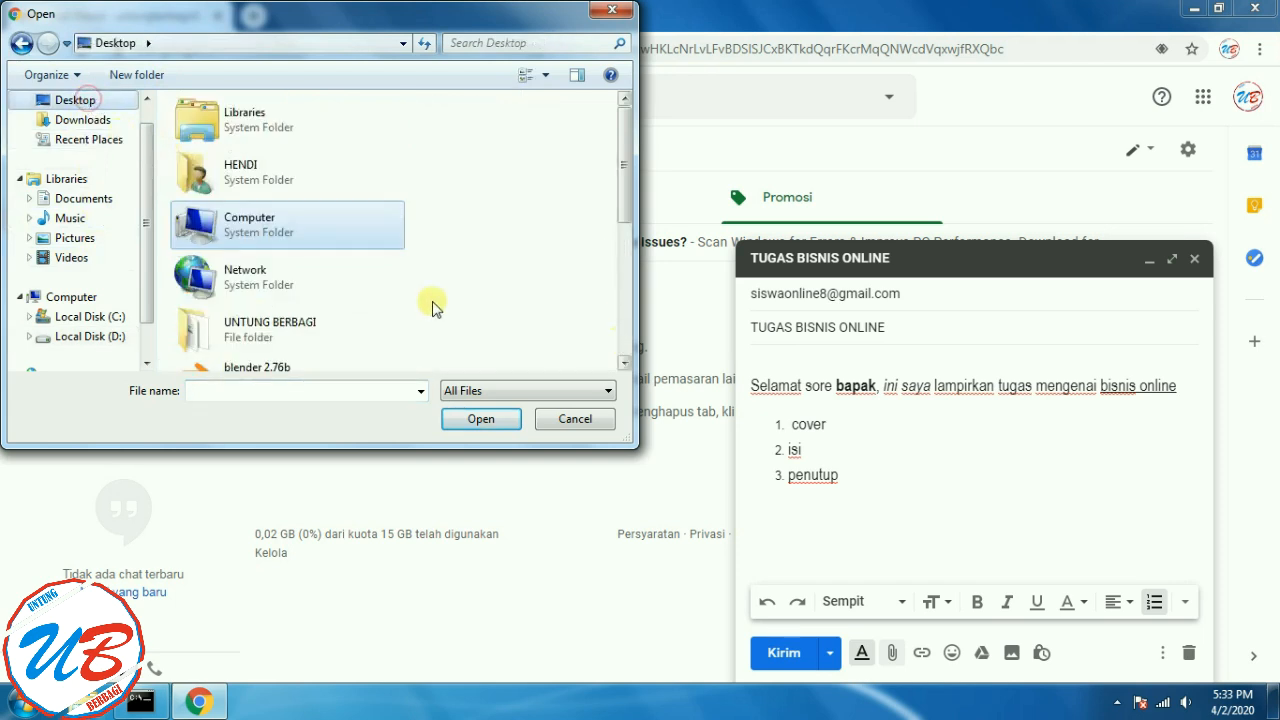
drag(623, 185, 633, 310)
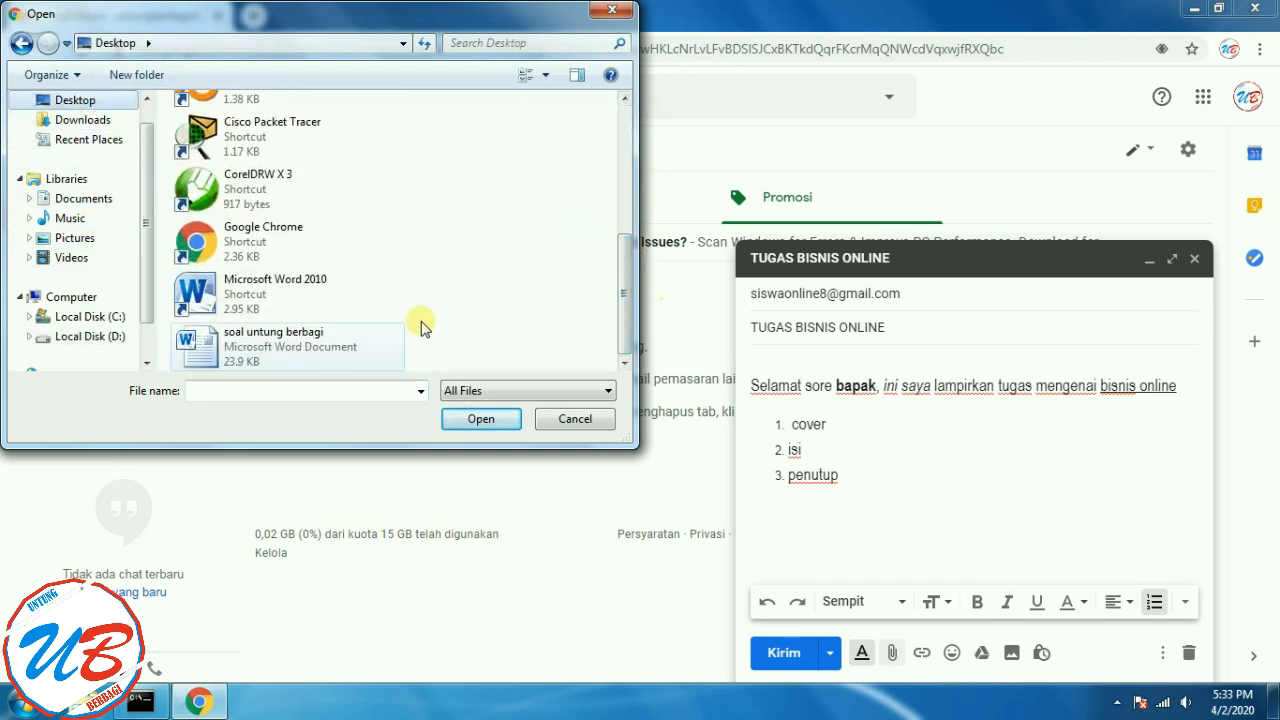
click(281, 347)
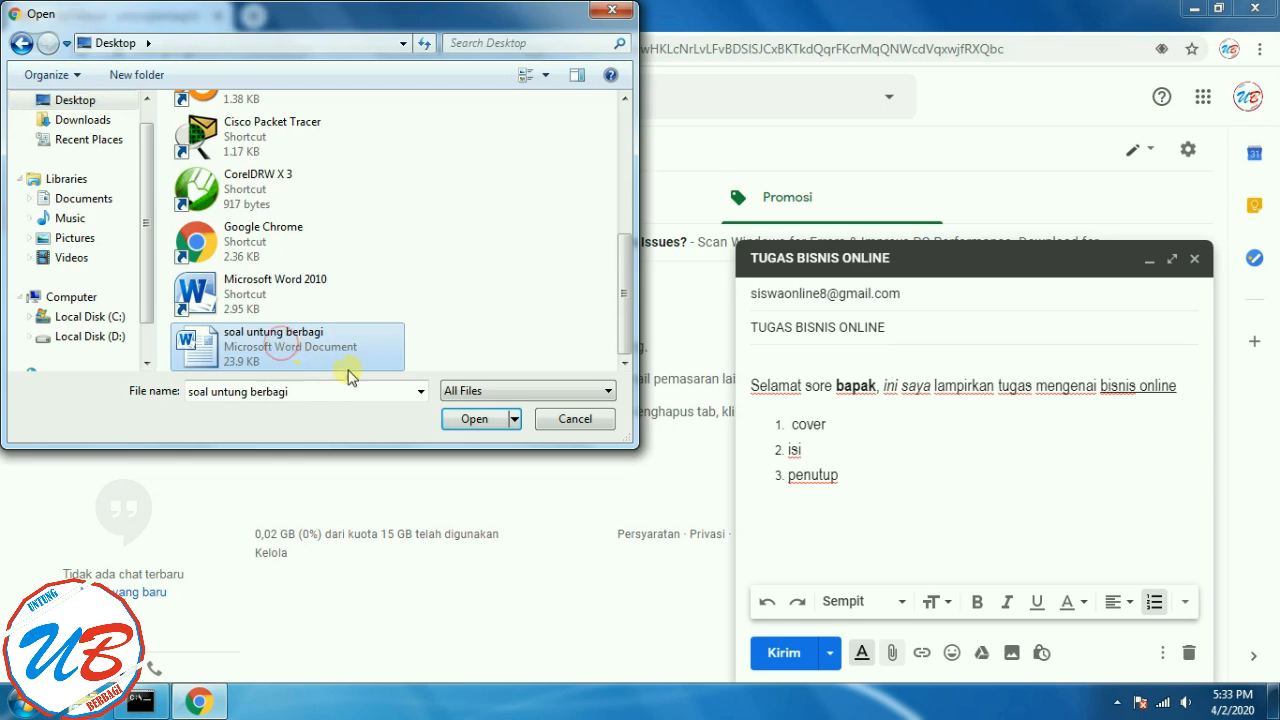
click(468, 422)
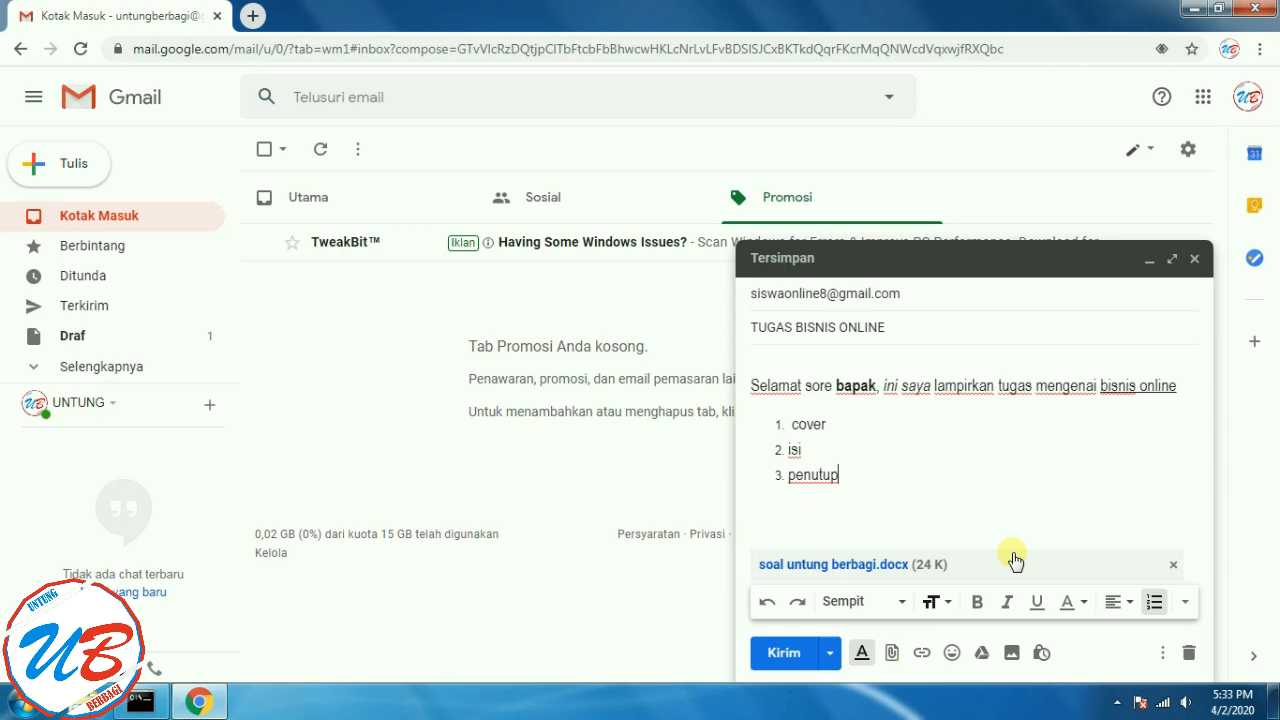
click(887, 655)
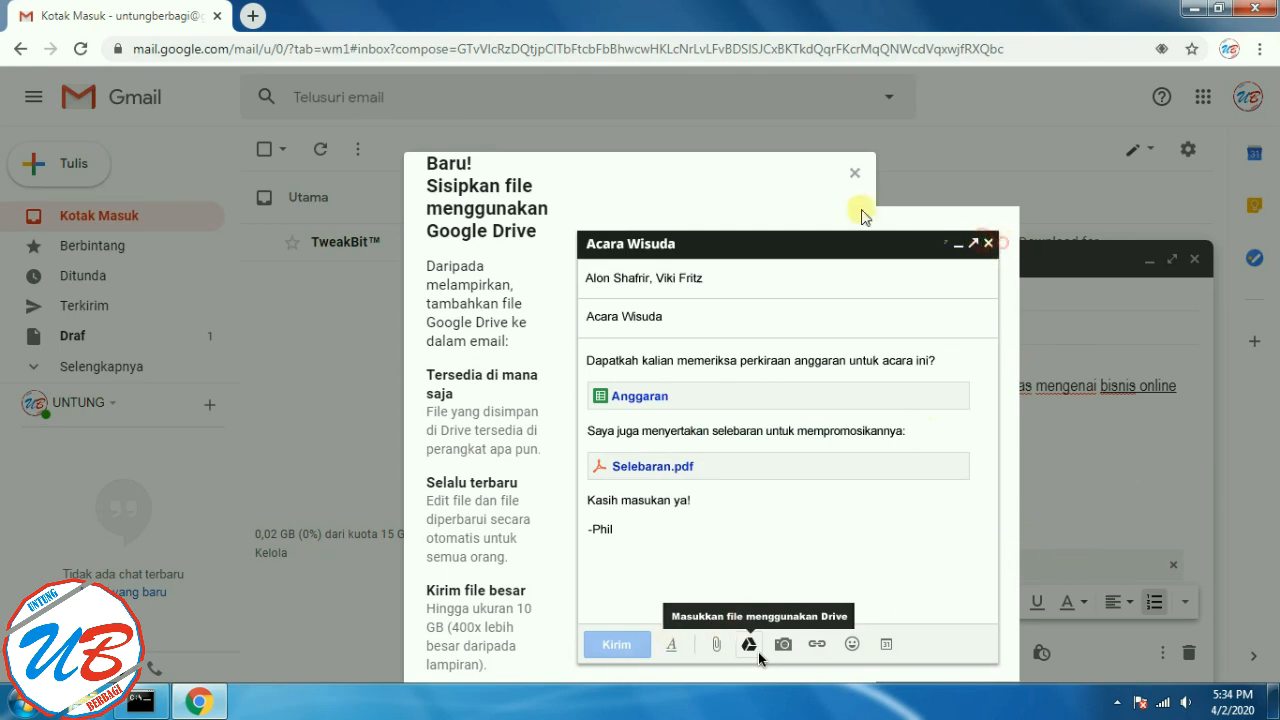
- Dismiss the Drive announcement and file picker, then show the Google apps menu
click(853, 170)
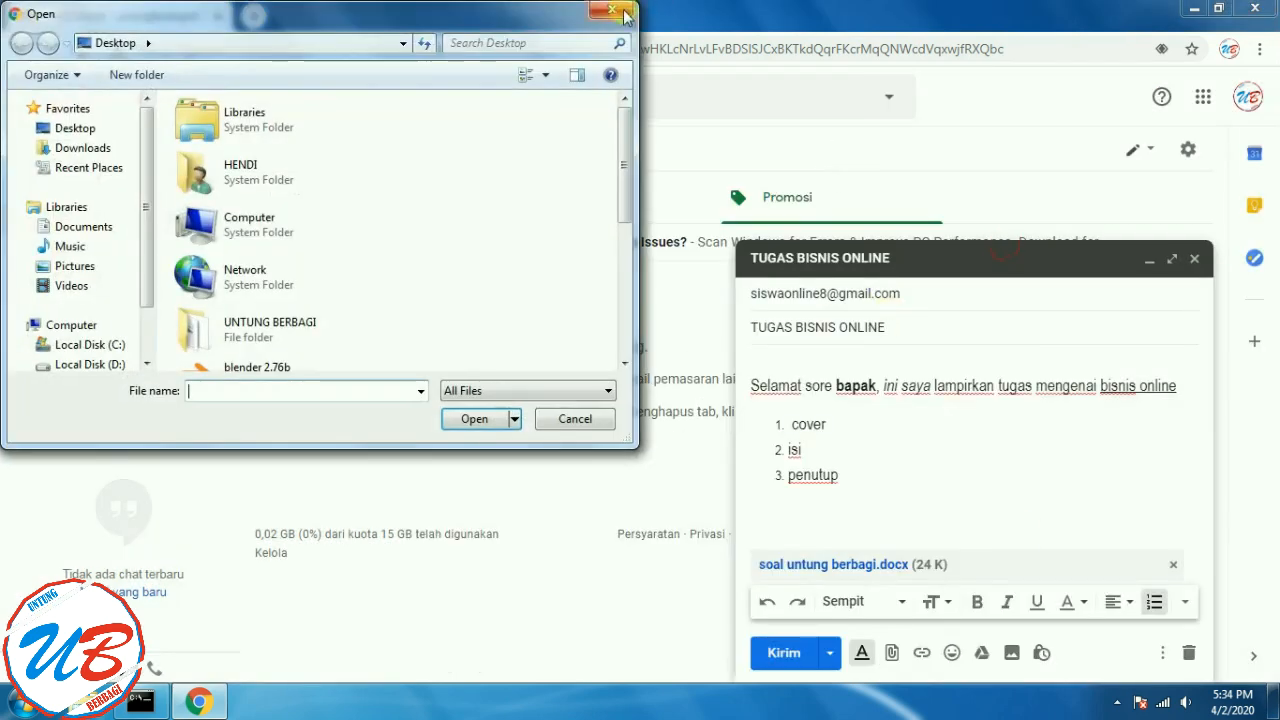
click(624, 11)
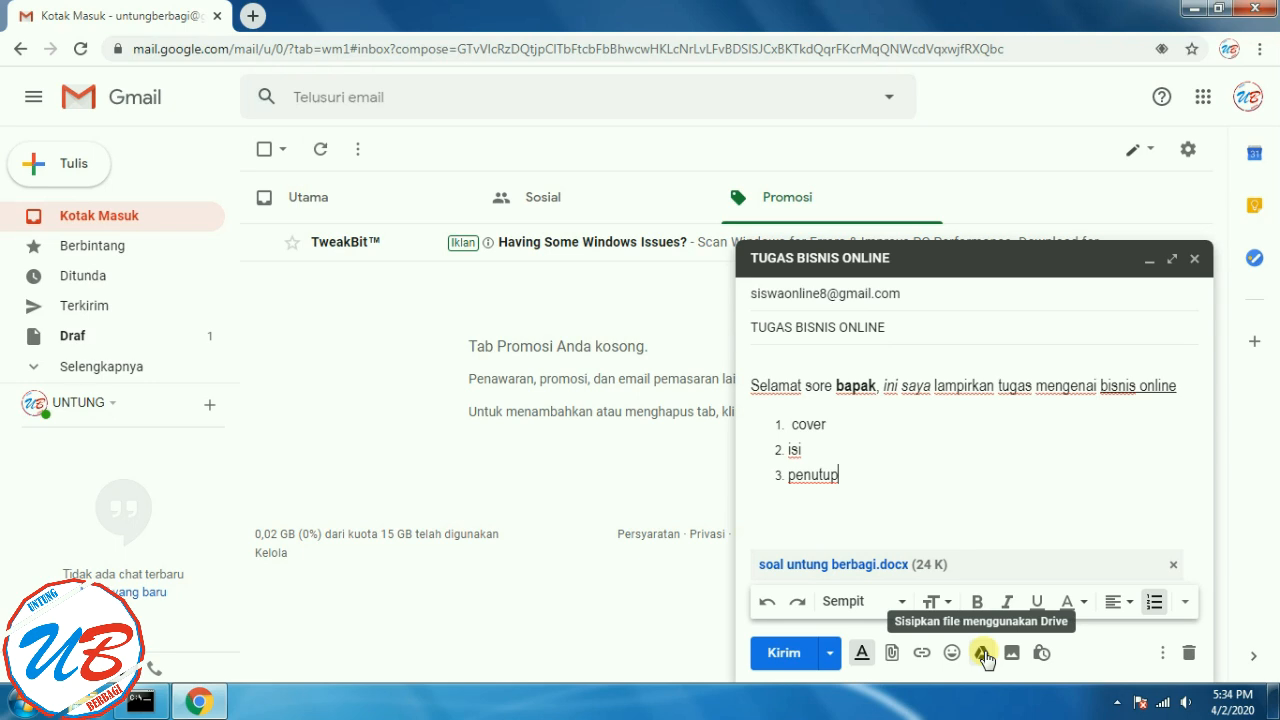
click(1202, 97)
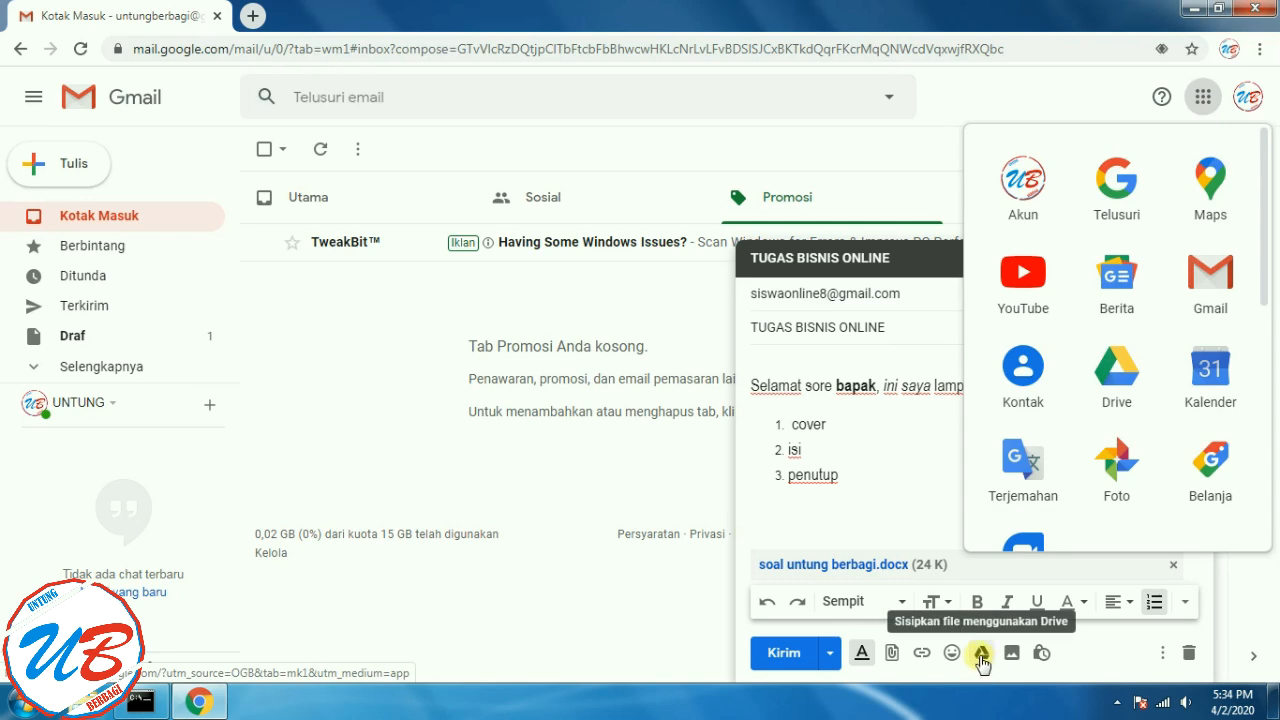
- Close the apps panel and browse the travel emoji without inserting any
click(1204, 97)
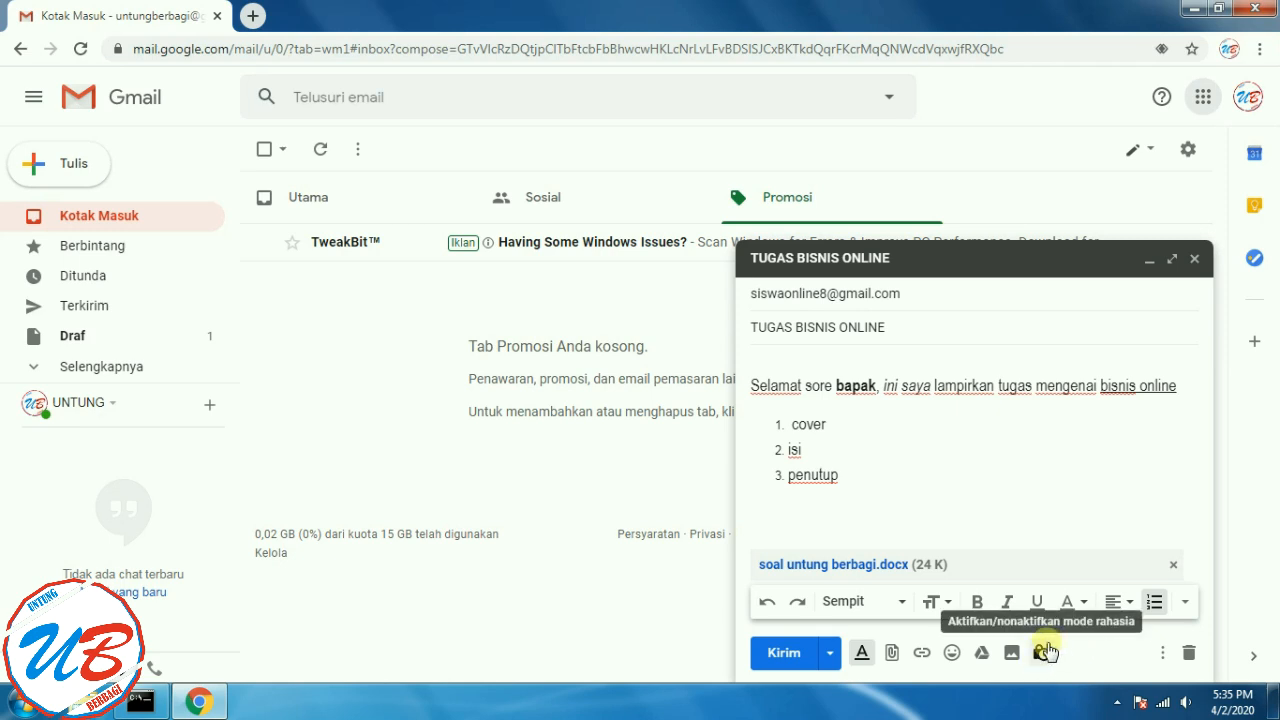
click(953, 655)
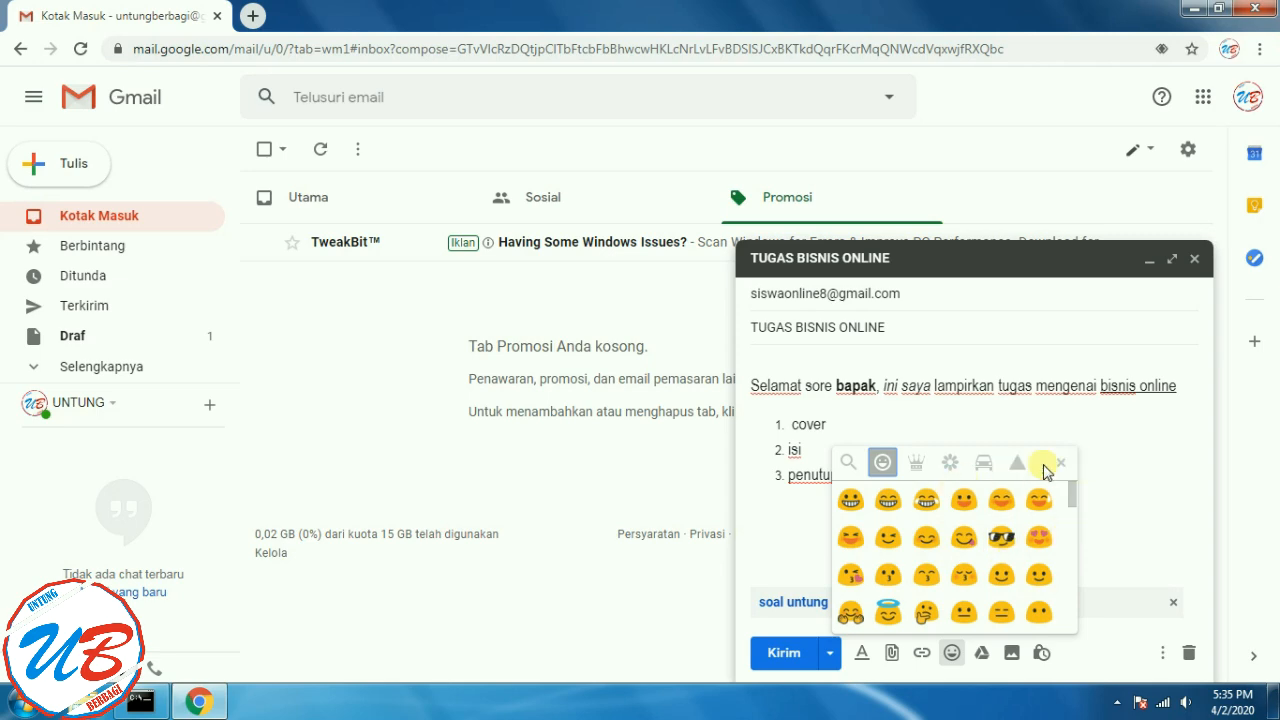
click(984, 462)
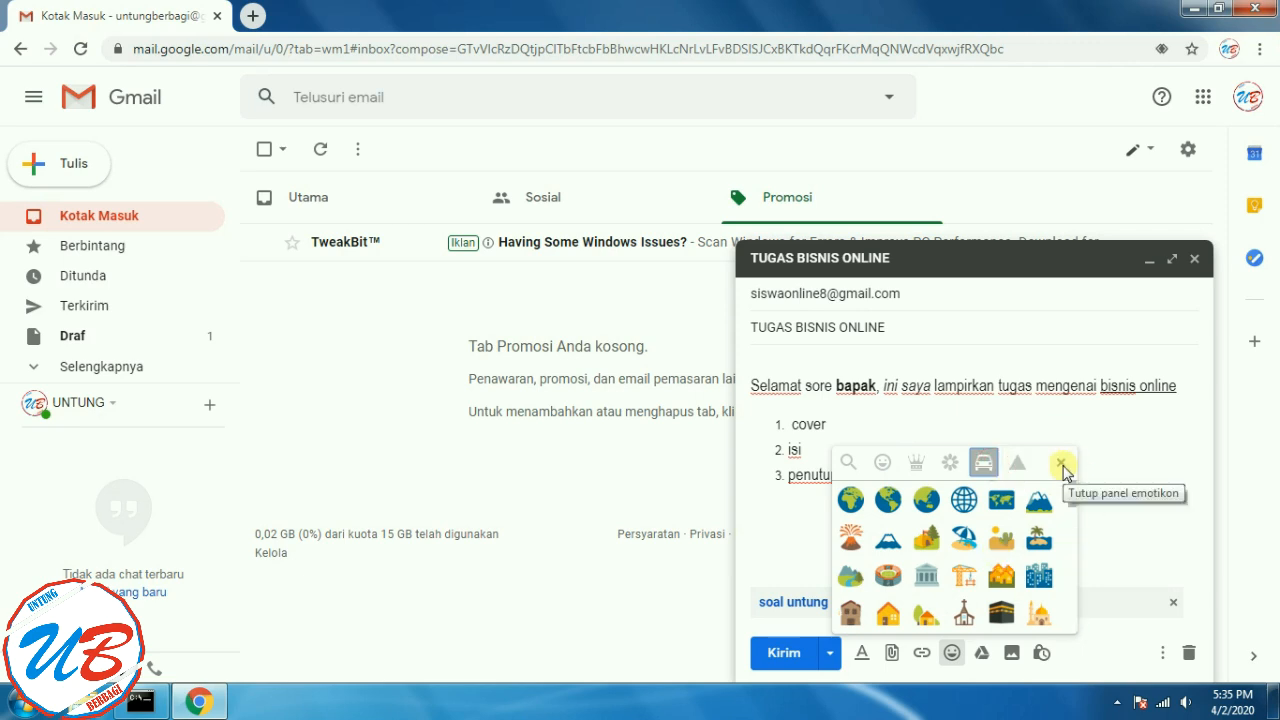
click(1062, 466)
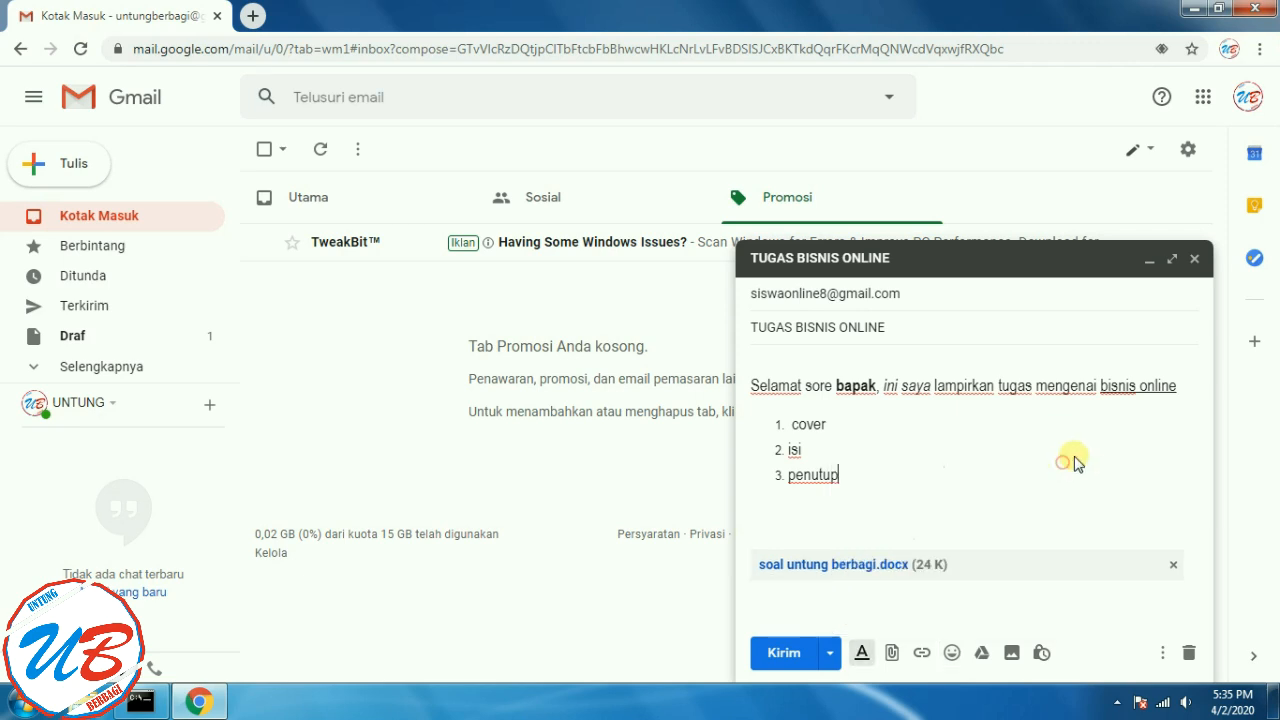
click(922, 653)
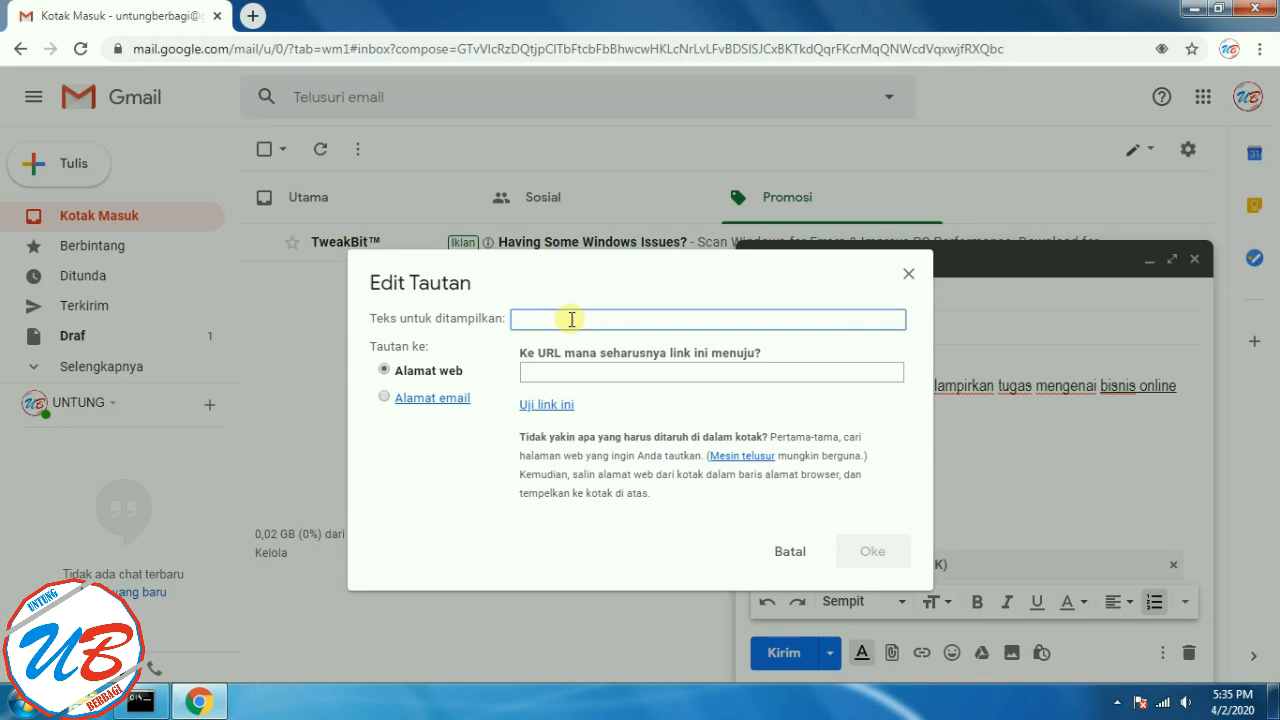
text(klik ini)
click(620, 370)
text(er)
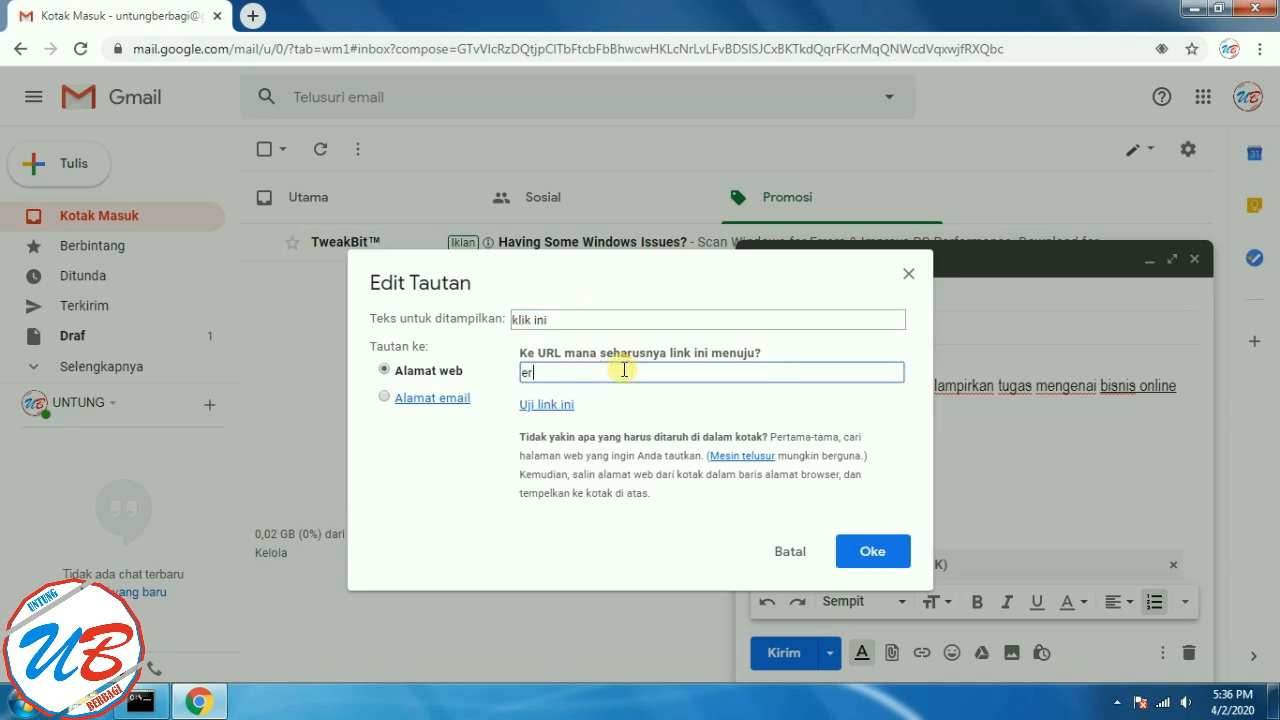
text(tgrgtgtg)
click(876, 558)
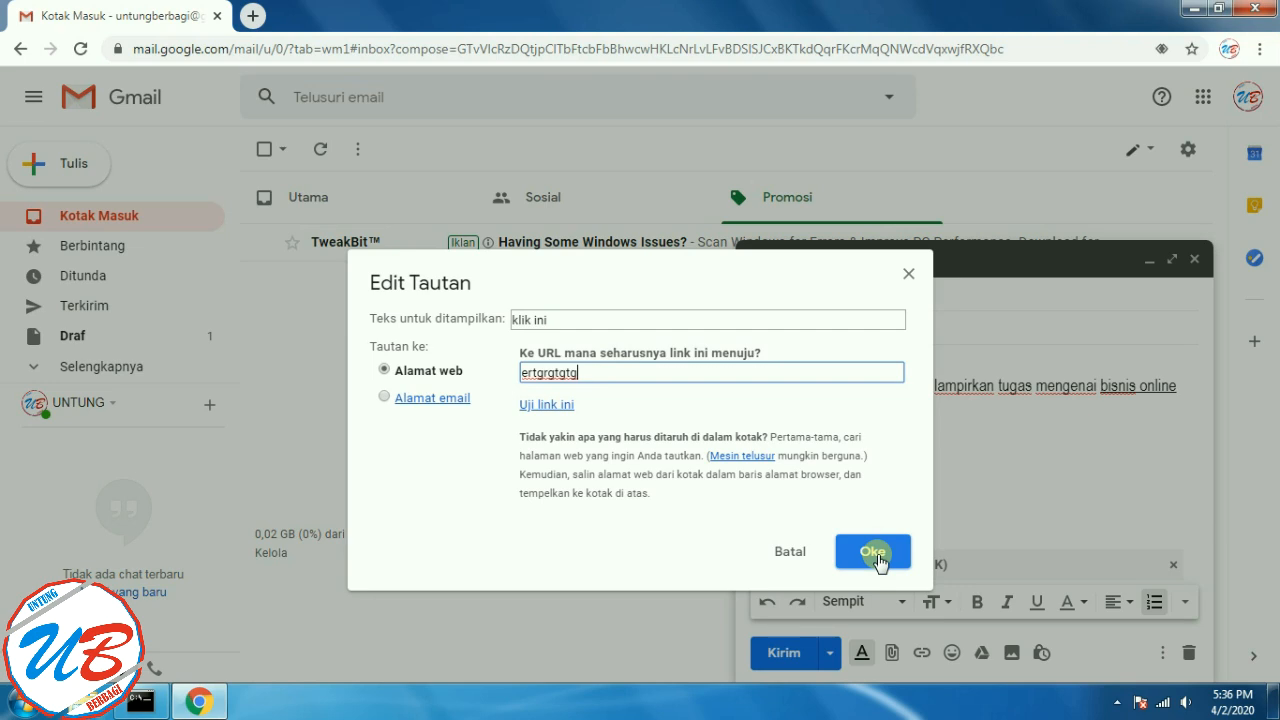
click(386, 399)
click(384, 370)
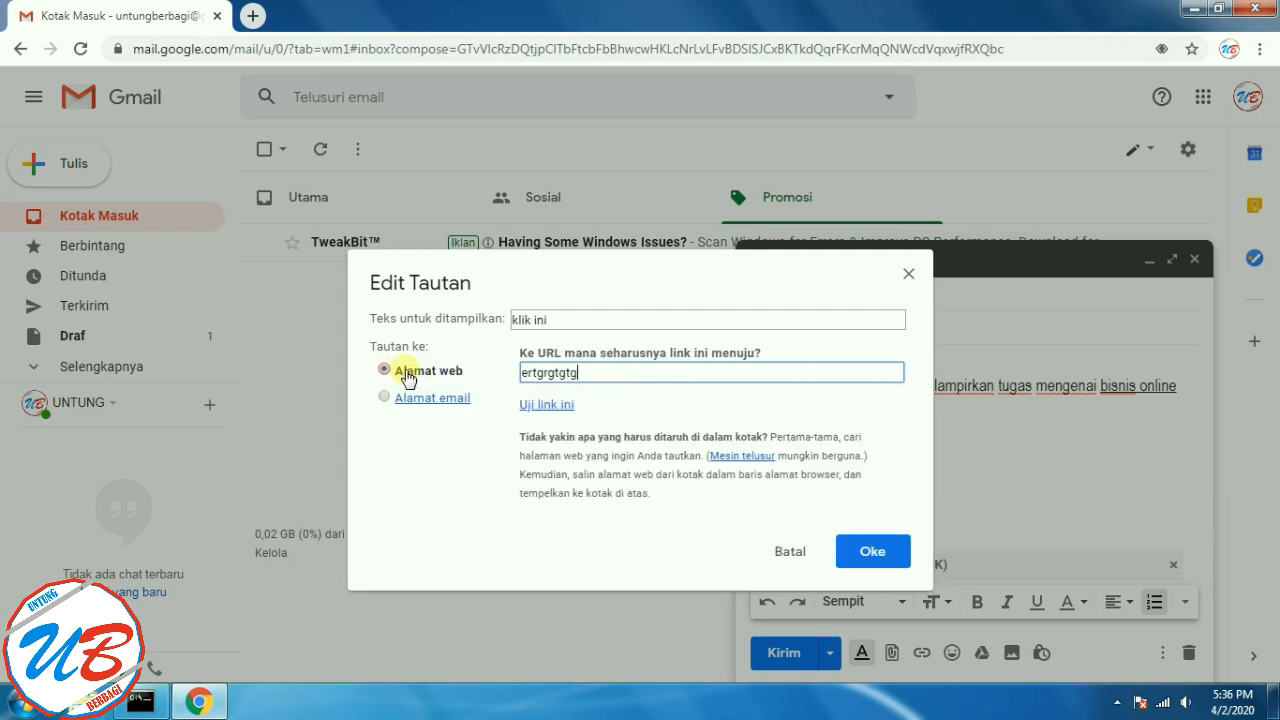
double_click(589, 372)
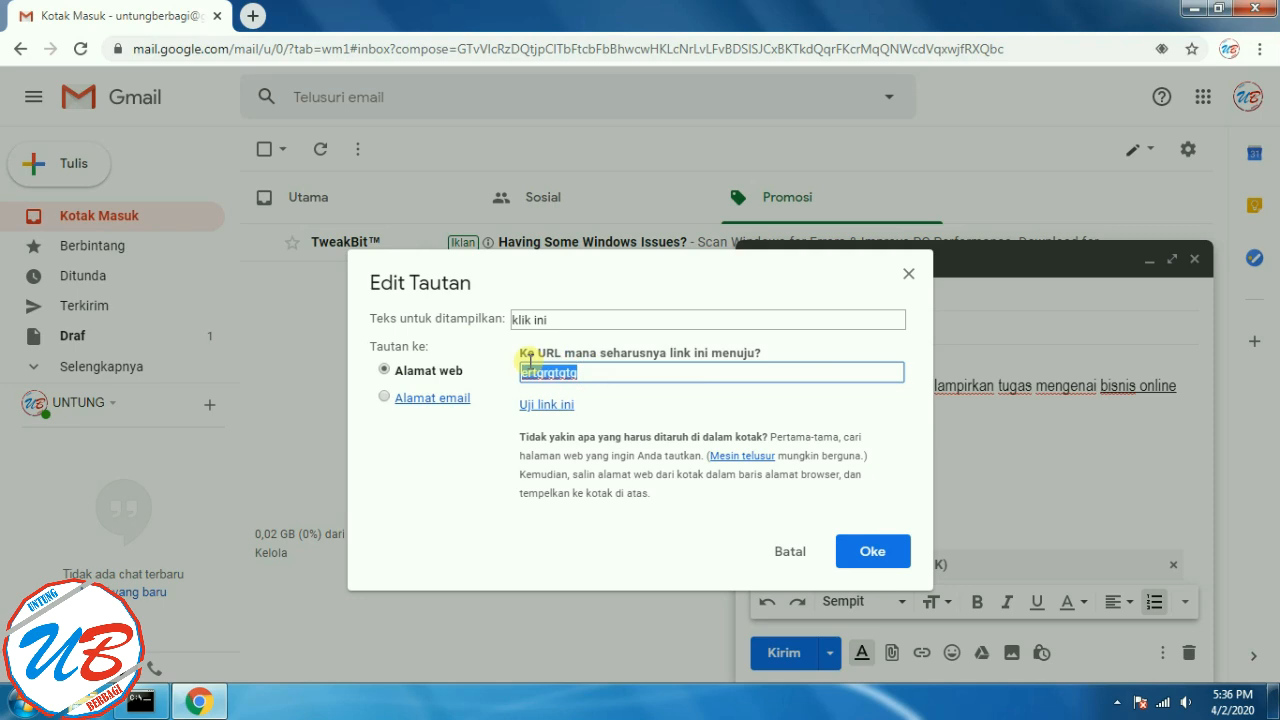
click(602, 372)
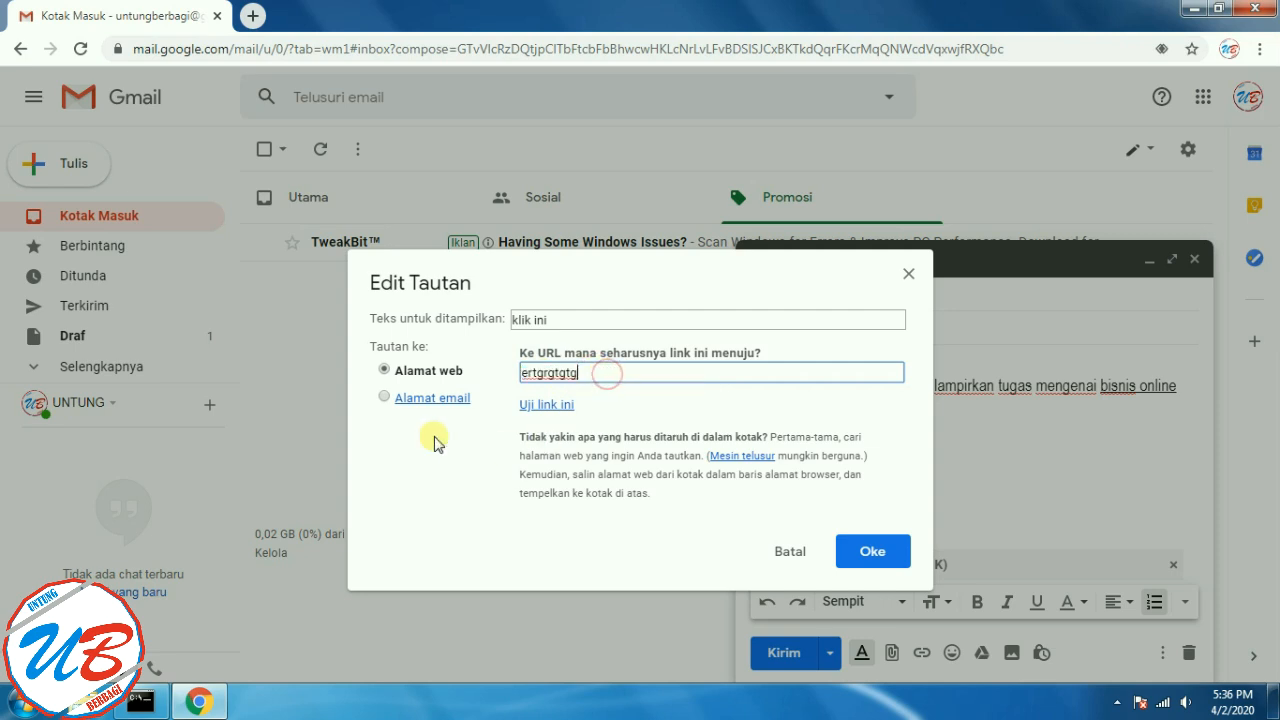
click(873, 553)
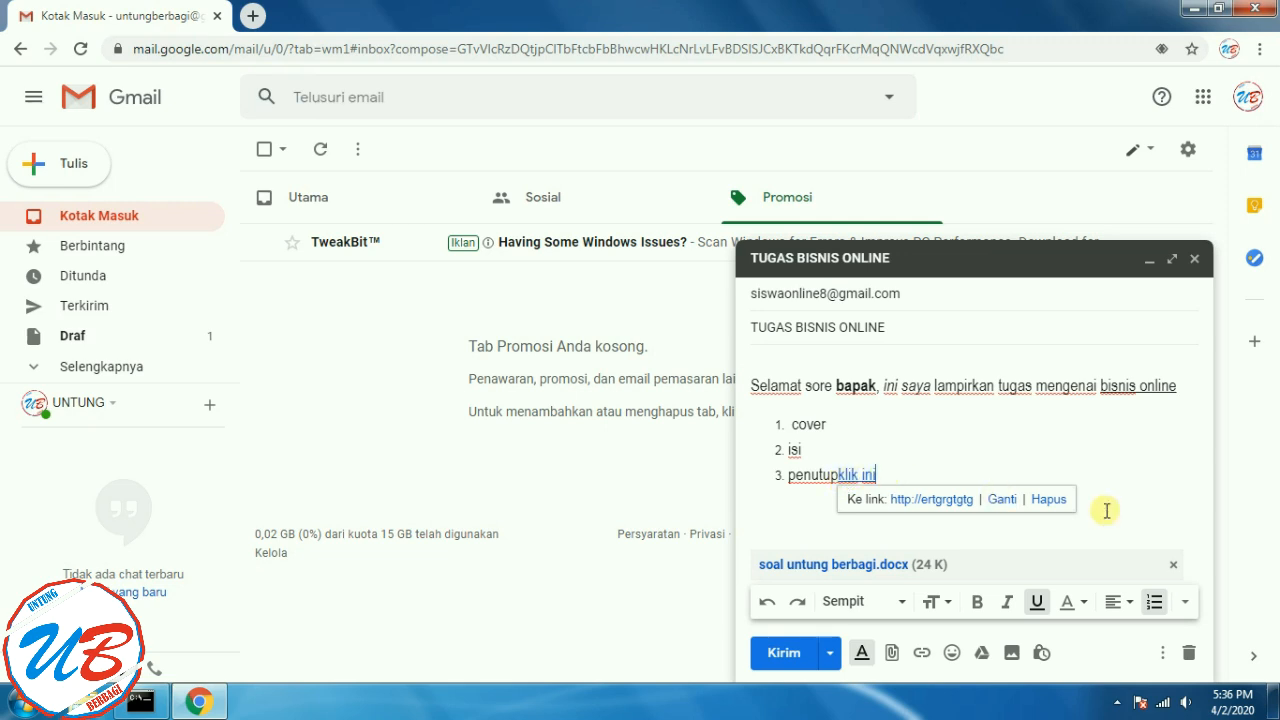
click(862, 475)
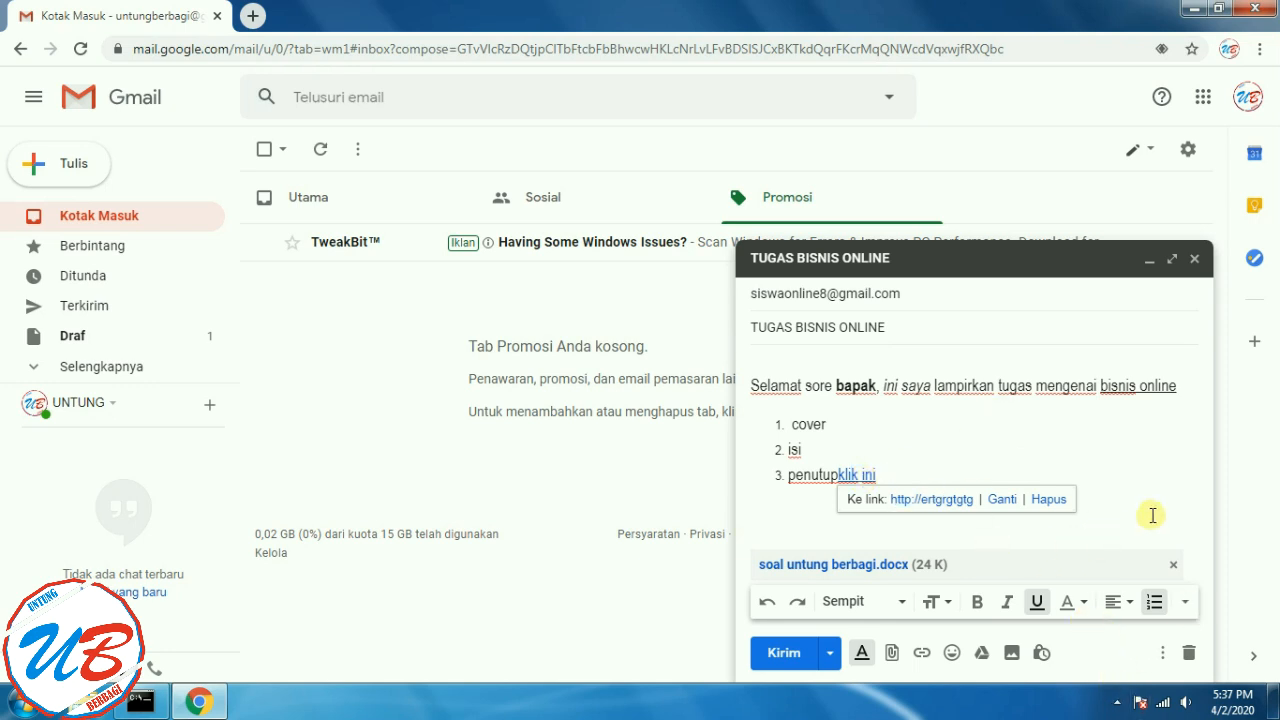
click(1122, 506)
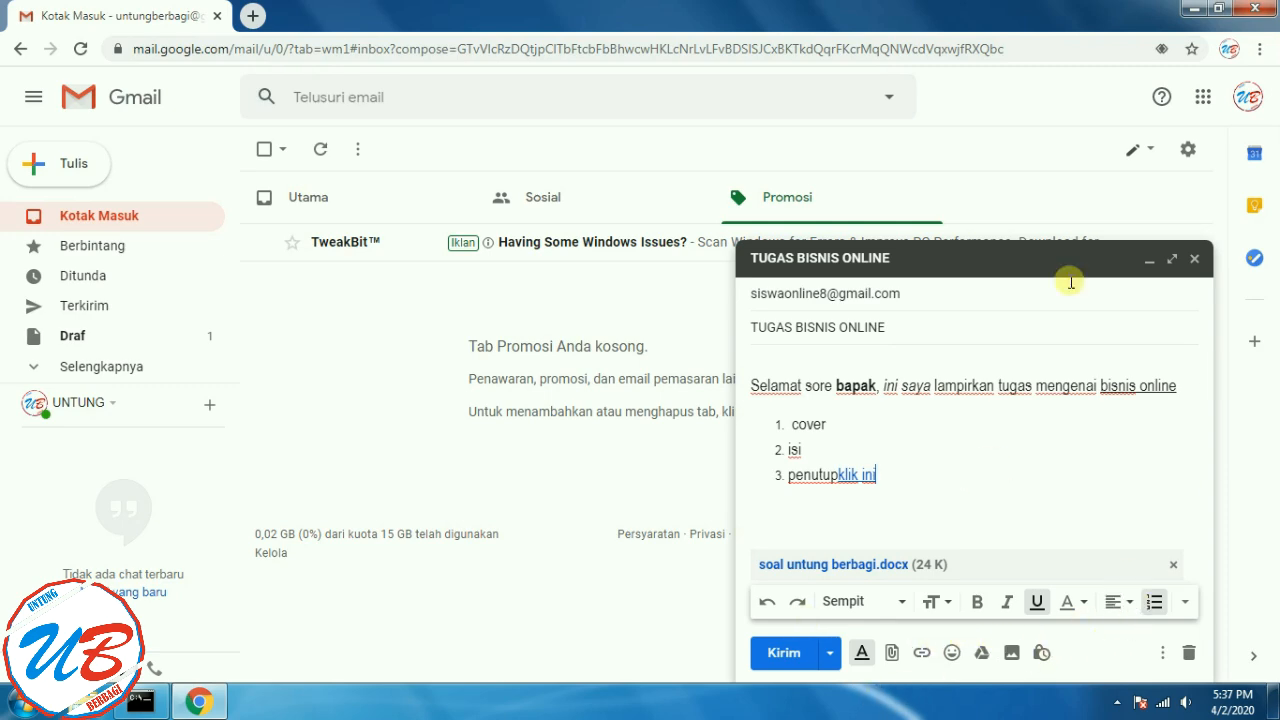
- Send TUGAS BISNIS ONLINE, view the sent message, then return to Kotak Masuk and dismiss the notification bar
click(783, 658)
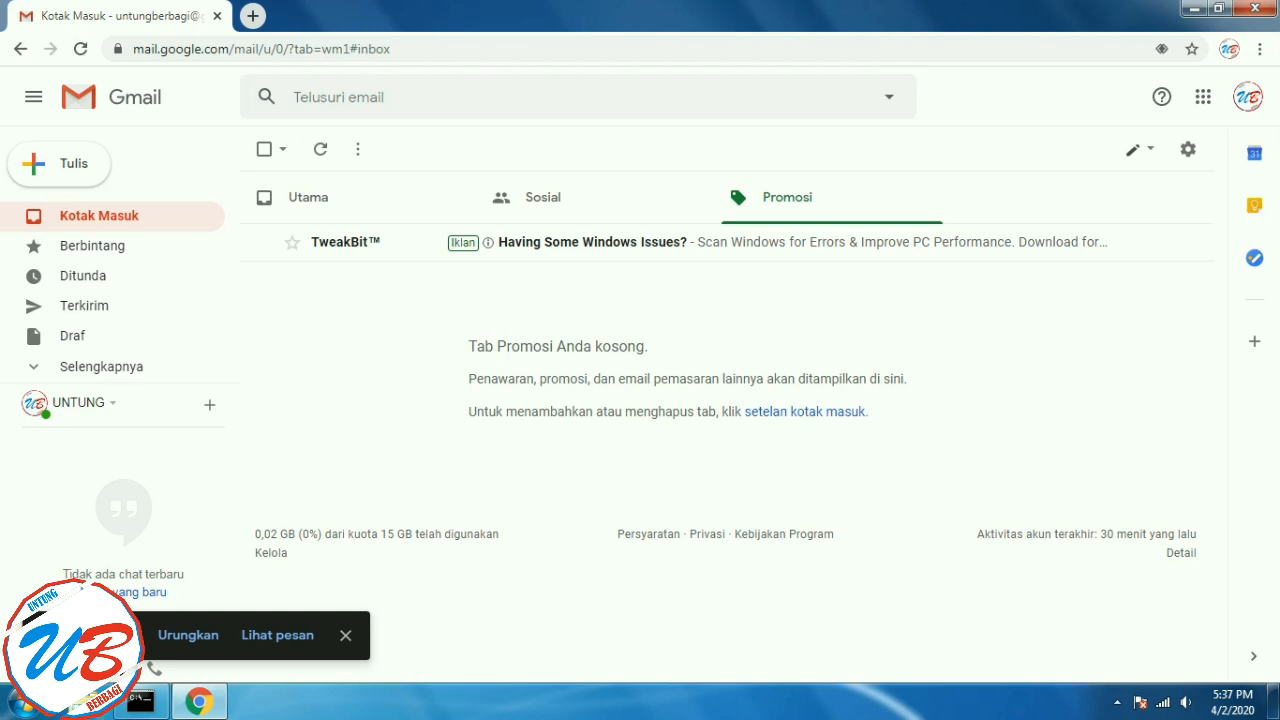
click(170, 635)
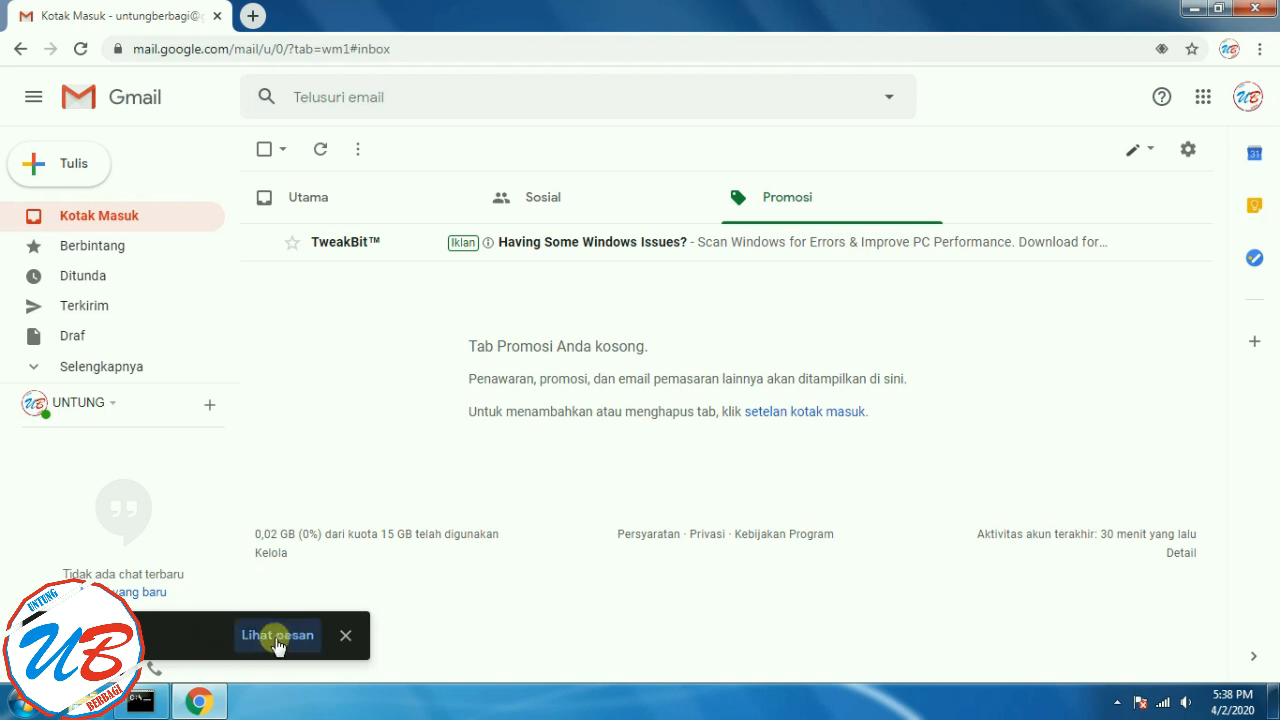
click(312, 641)
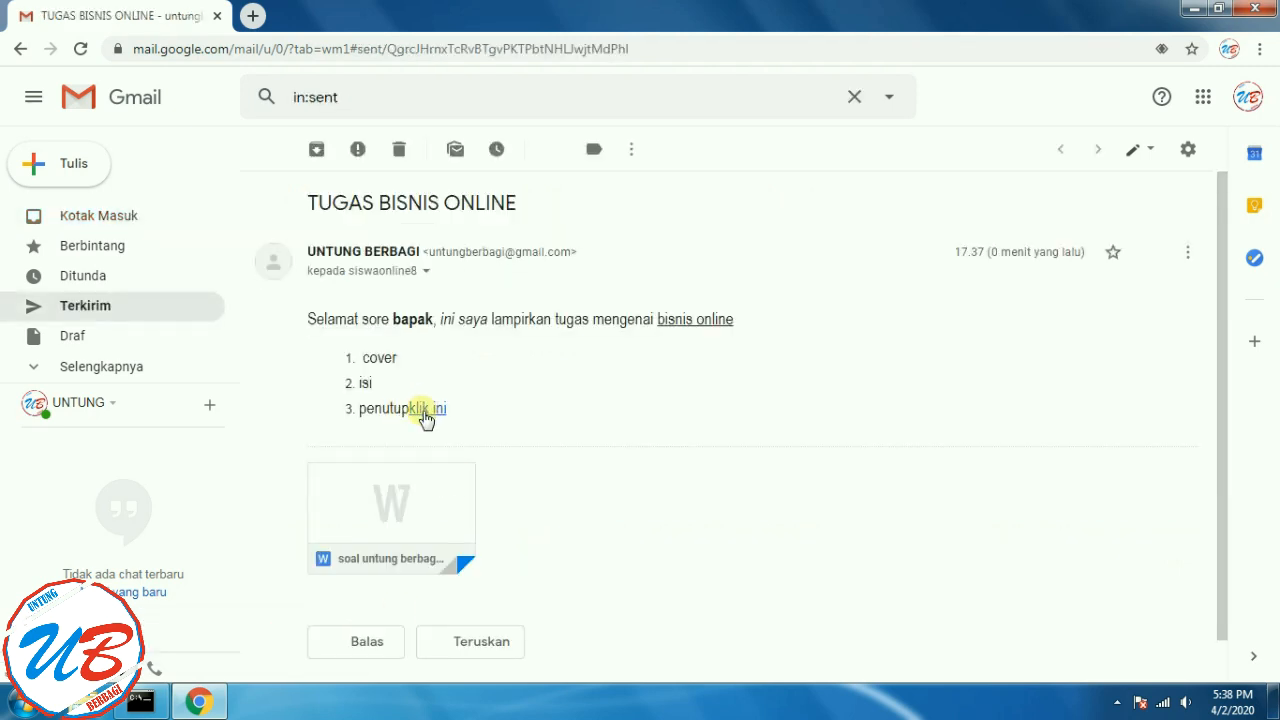
click(108, 214)
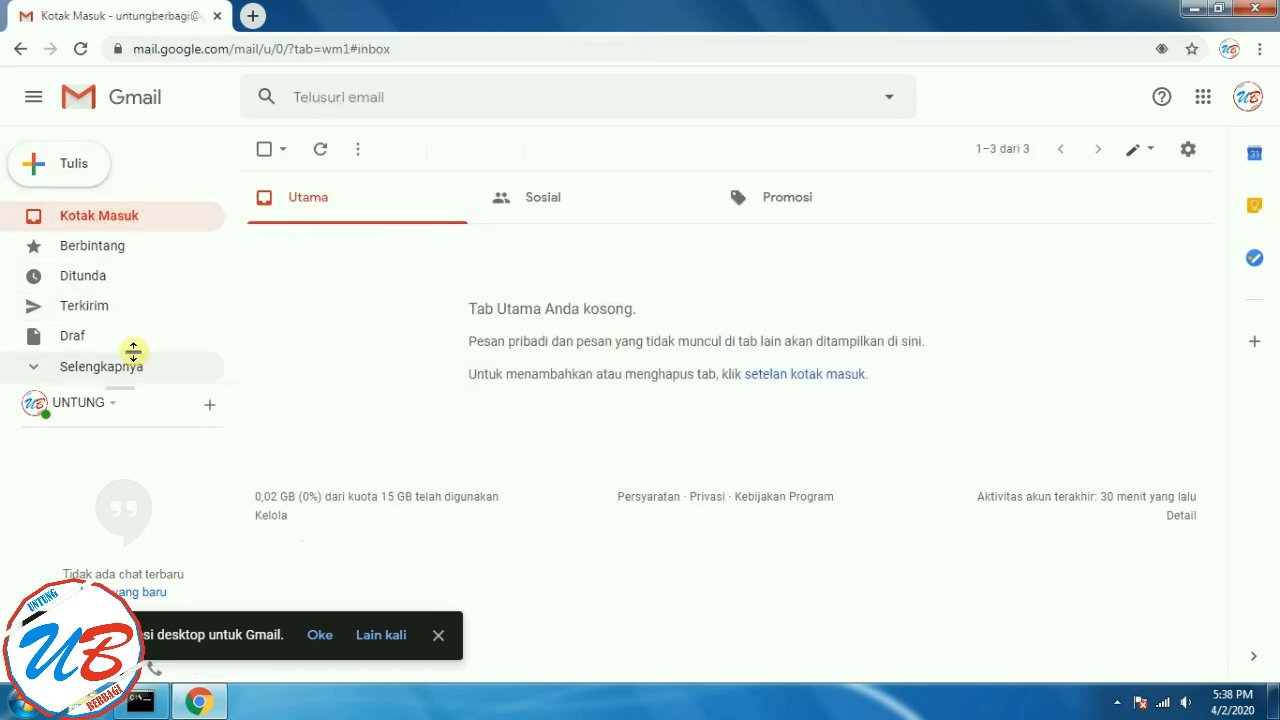
click(437, 634)
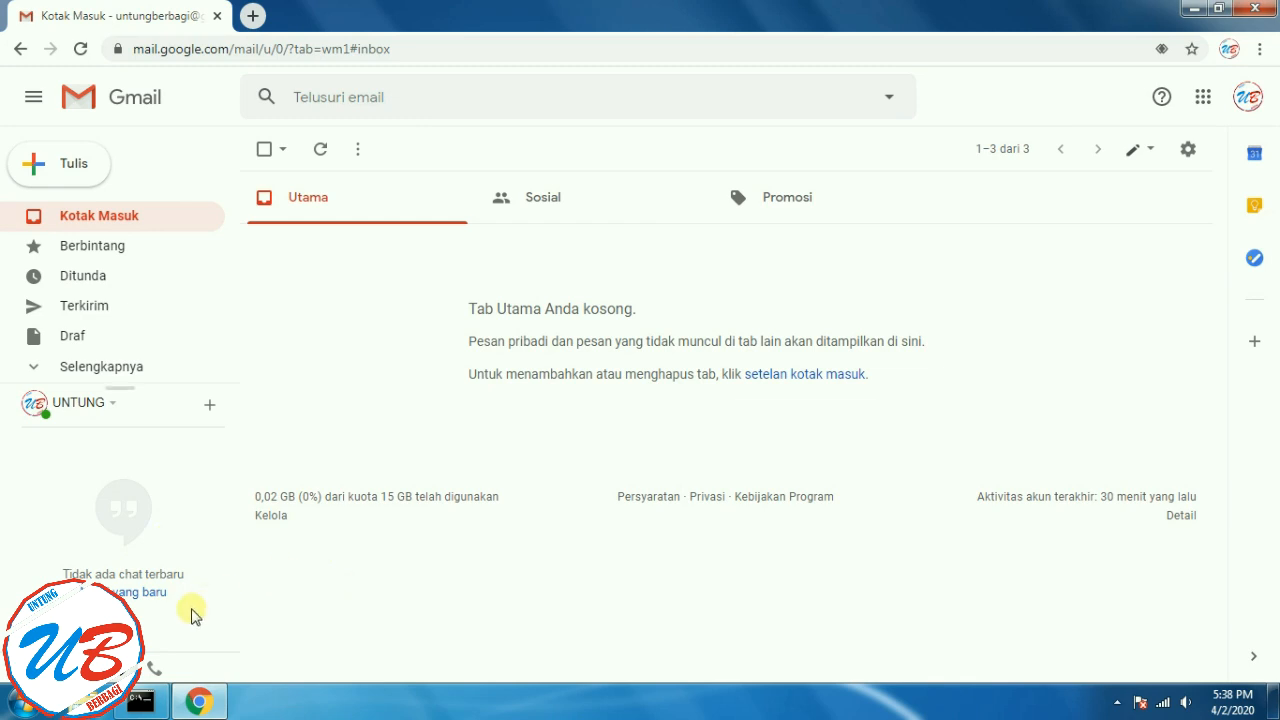
- Open the sent TUGAS BISNIS ONLINE message in Terkirim and follow its 'klik ini' link
click(113, 316)
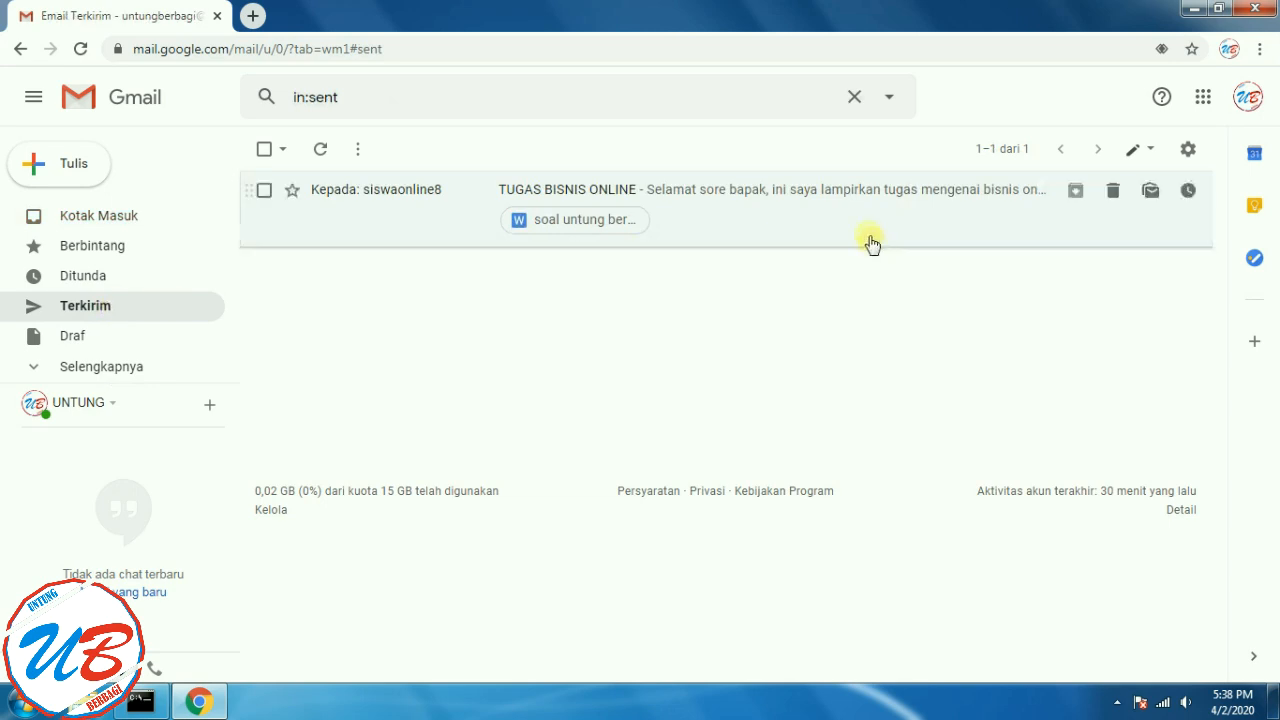
click(755, 194)
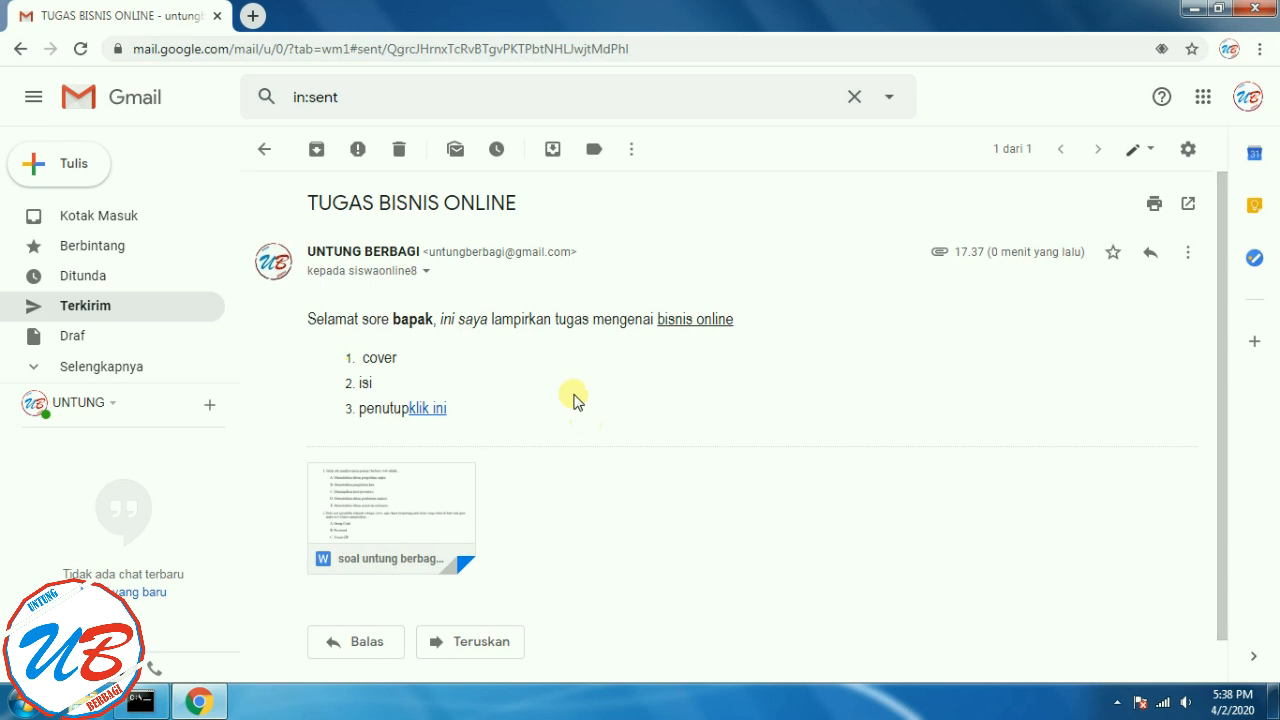
click(428, 410)
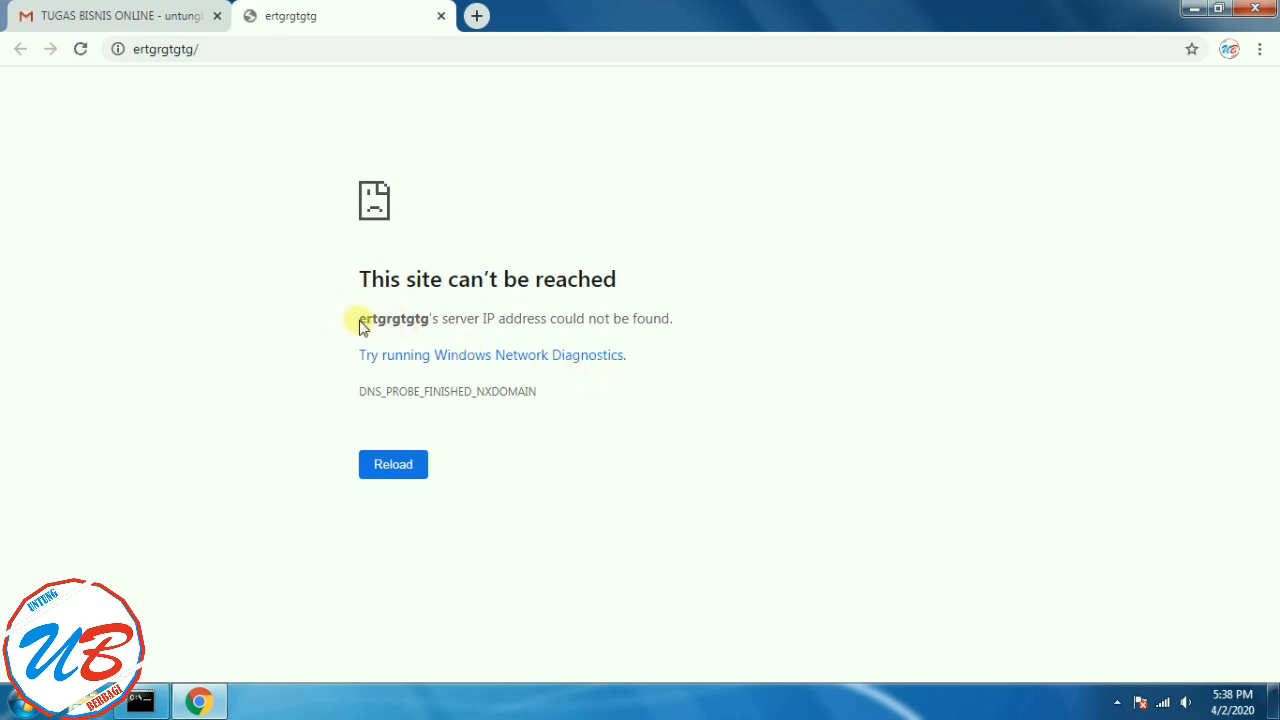
- Highlight 'ertgrgtgtg' on the unreachable-site page and switch back to the Gmail tab
drag(362, 320, 432, 320)
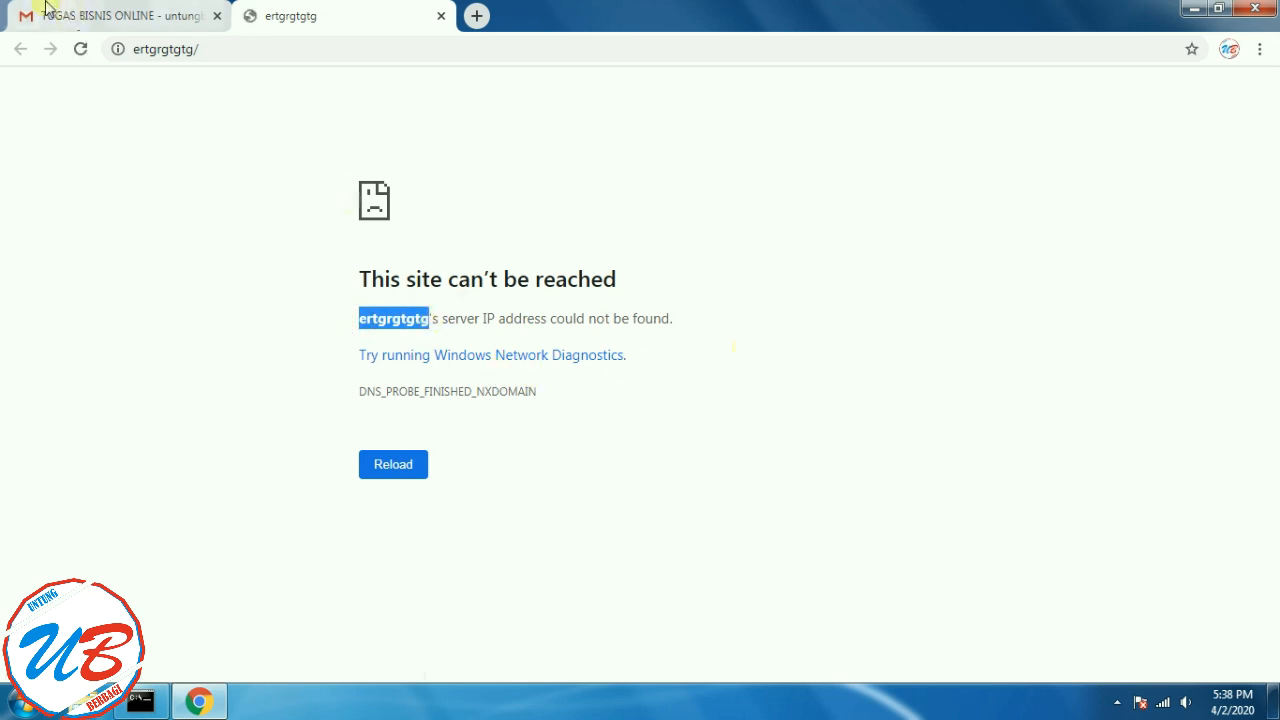
click(125, 15)
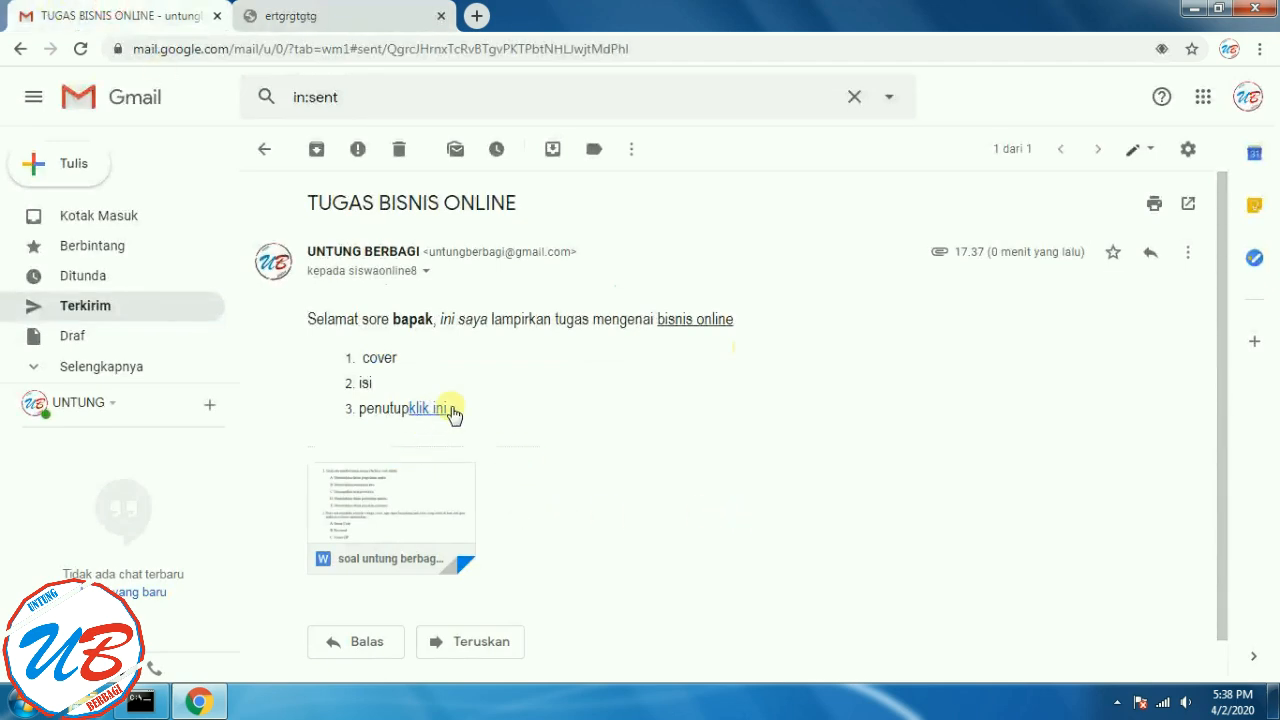